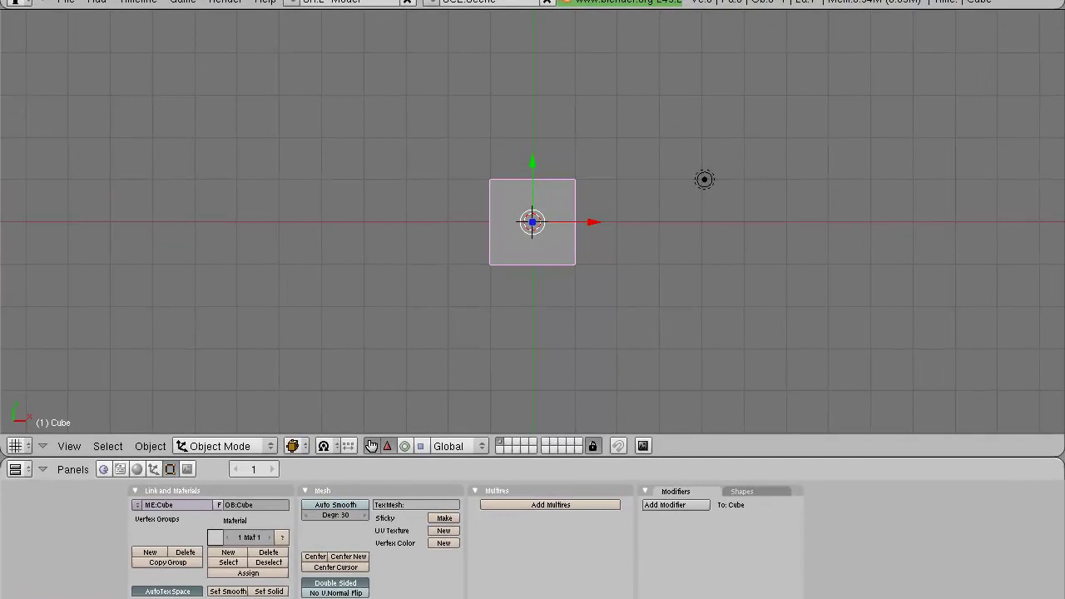
Glance at the Notepad topic list, then enable a background image in Blender's 3D view
key("alt+Tab")
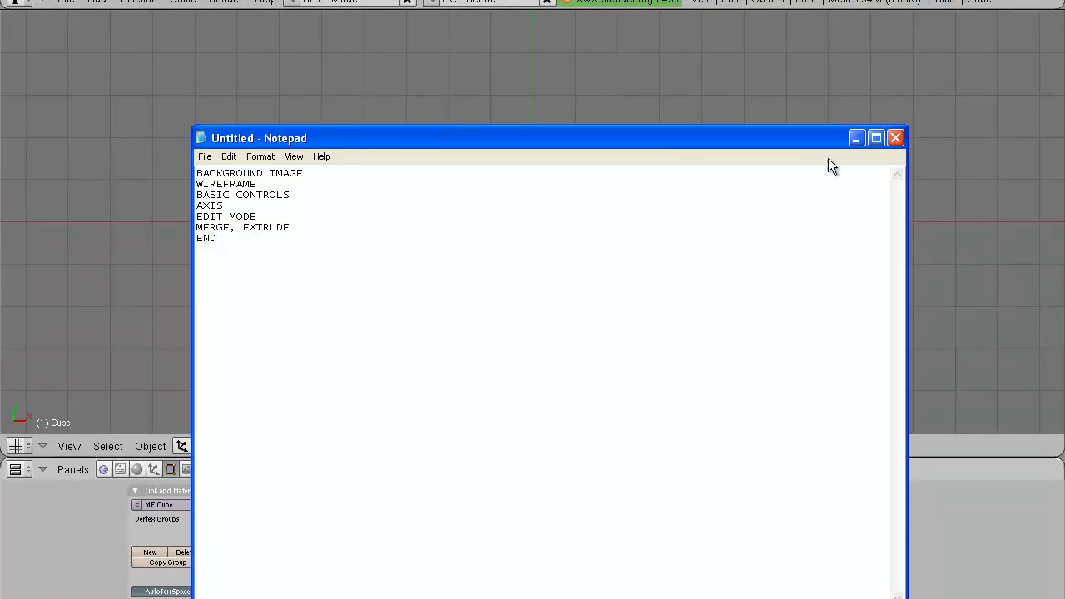
left_click(857, 138)
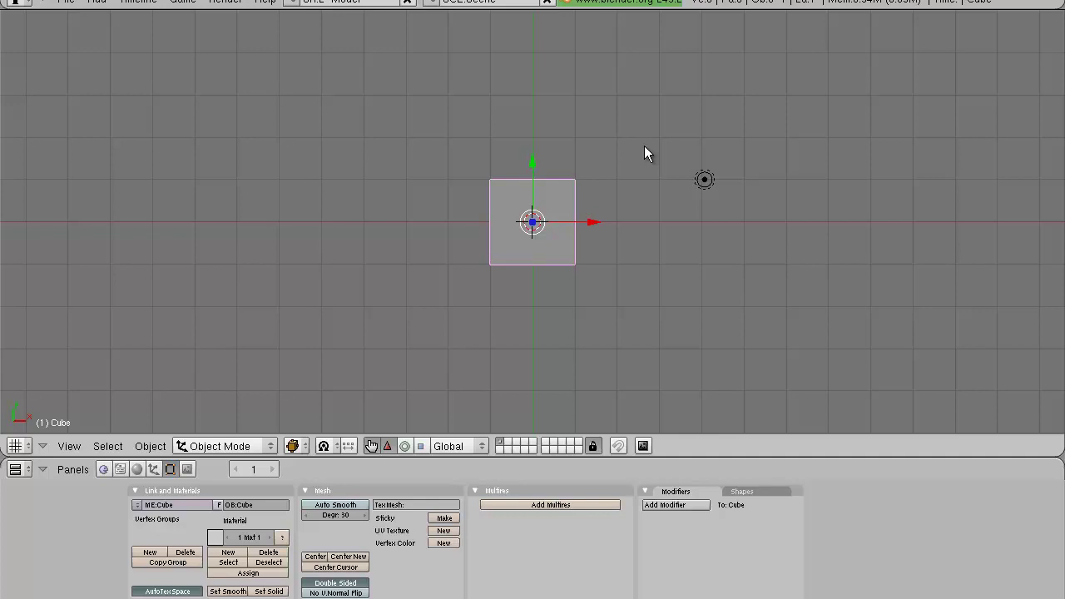
left_click(66, 447)
left_click(71, 375)
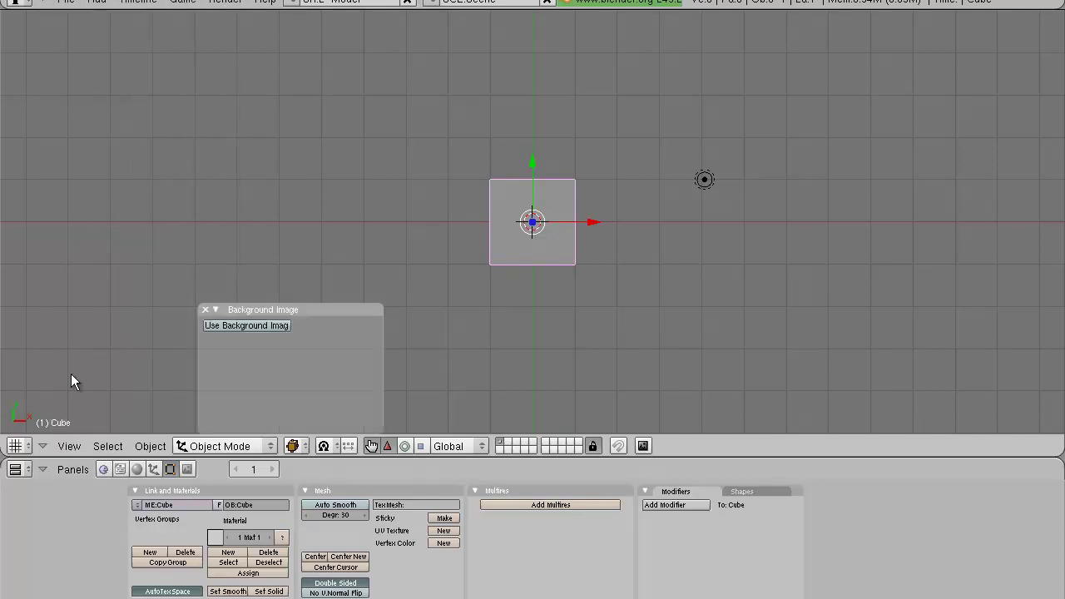
left_click(225, 326)
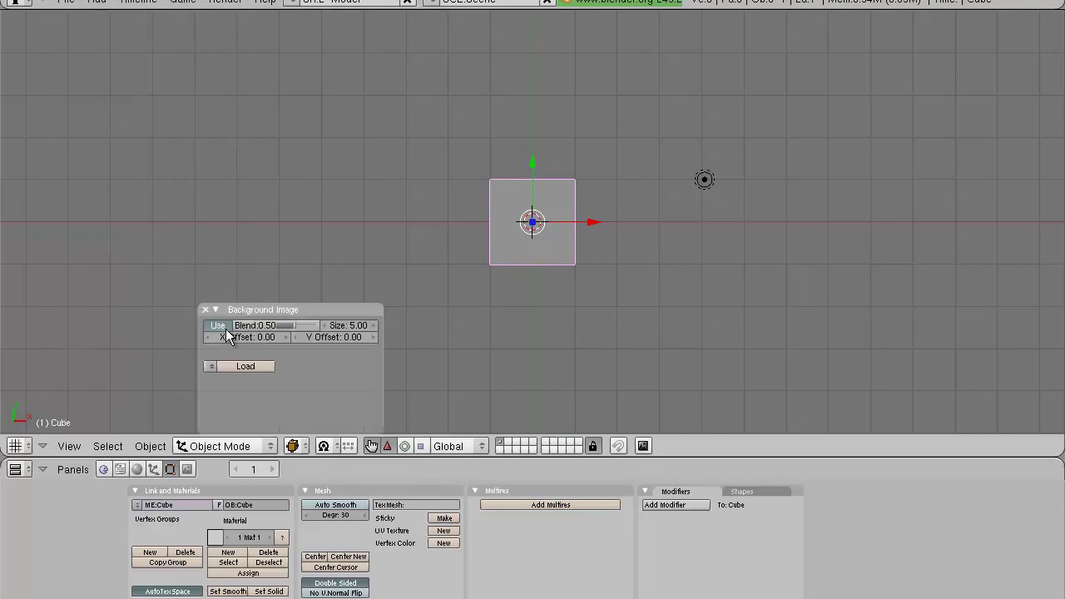
Load Ak-47-1-.jpg from the Desktop as the background, zoom in, and bring Notepad back
left_click(226, 366)
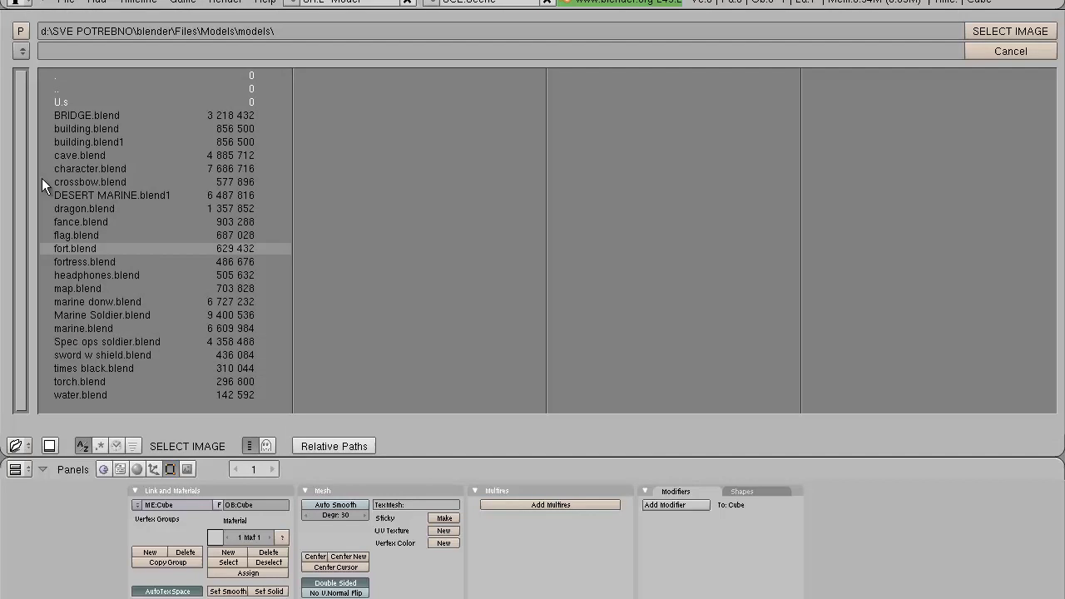
left_click(22, 52)
left_click(26, 184)
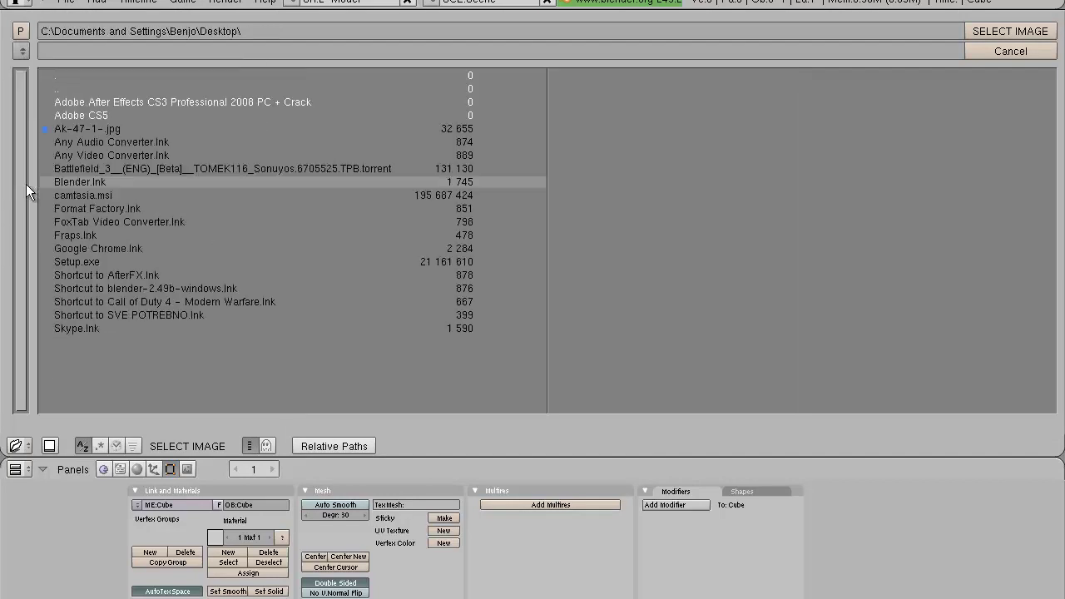
left_click(73, 130)
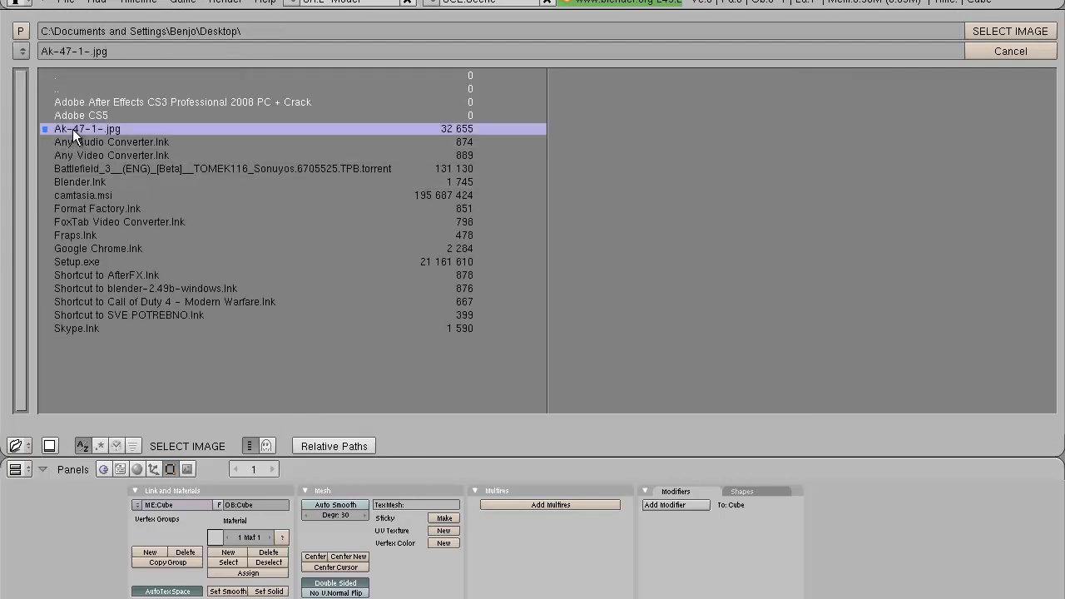
left_click(993, 33)
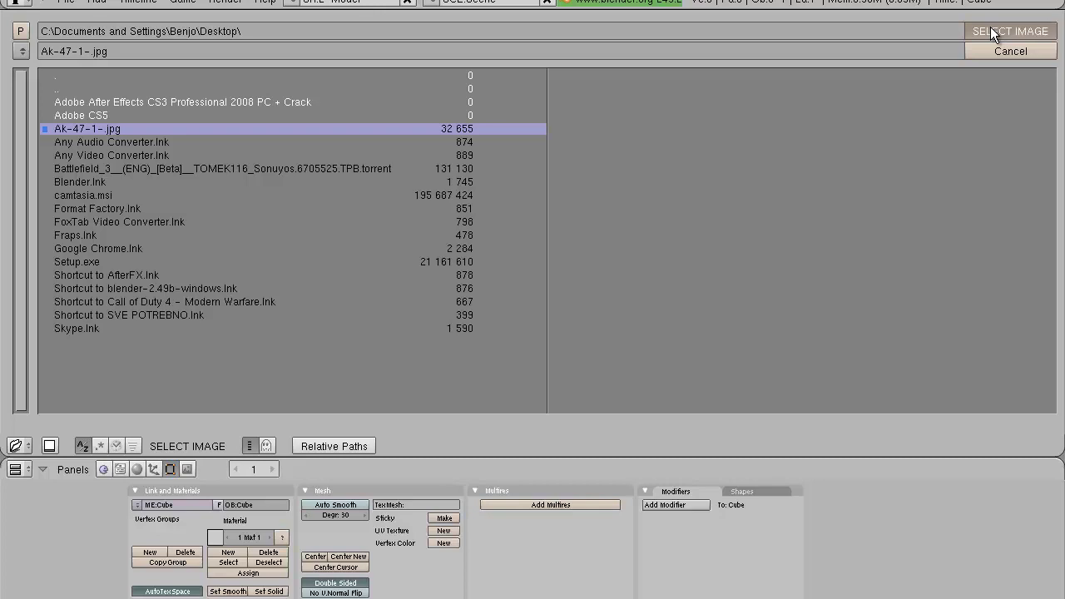
scroll(756, 391, "up", 2)
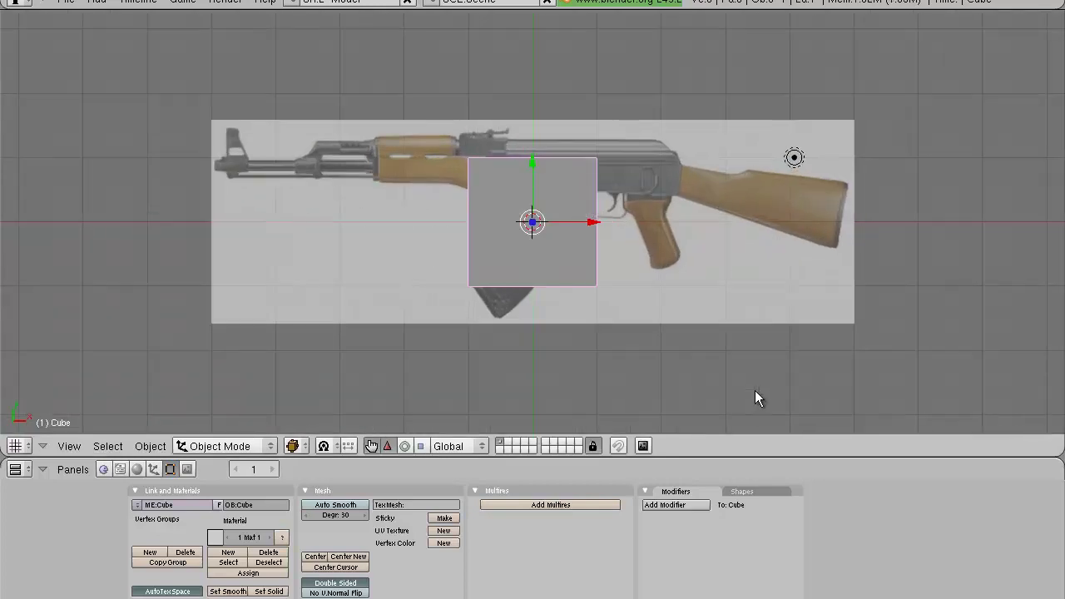
scroll(702, 363, "up", 1)
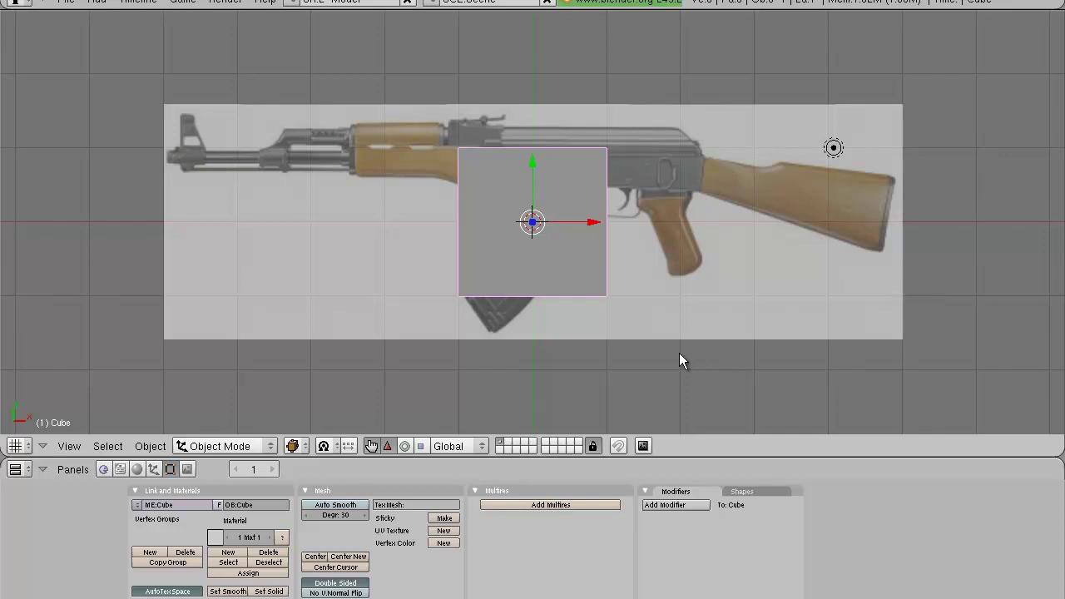
key("alt+Tab")
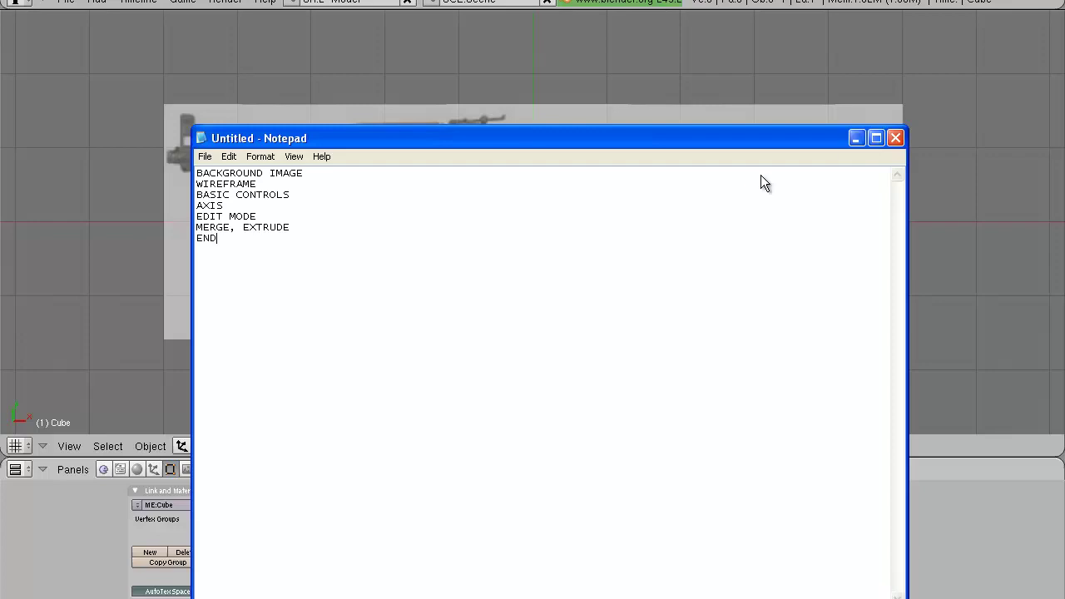
Back in Blender, preview the cube in Bounding Box, Wireframe and Solid draw types
left_click(858, 140)
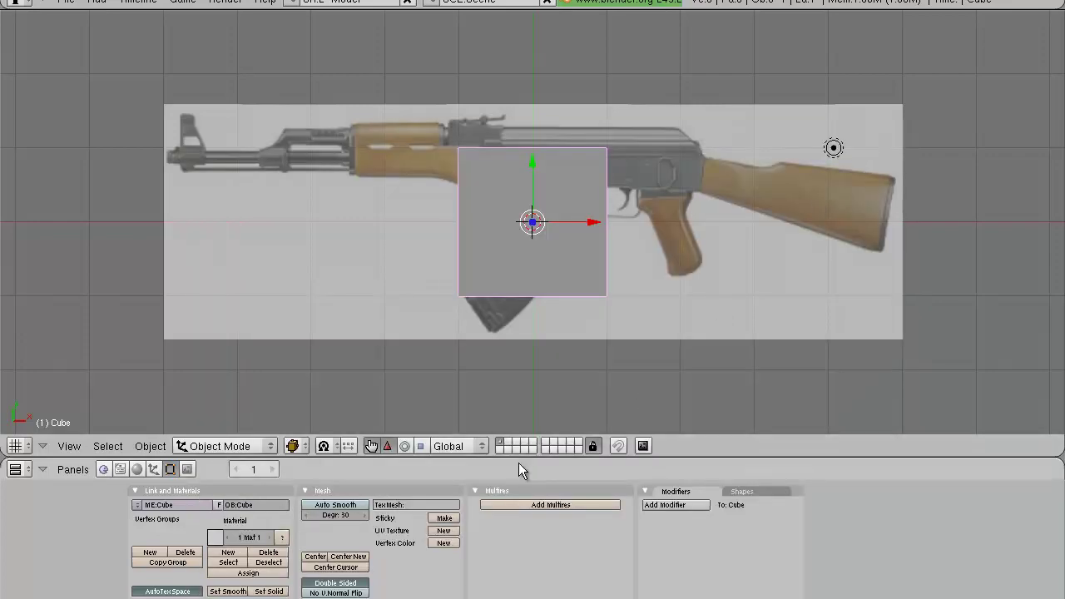
left_click(299, 447)
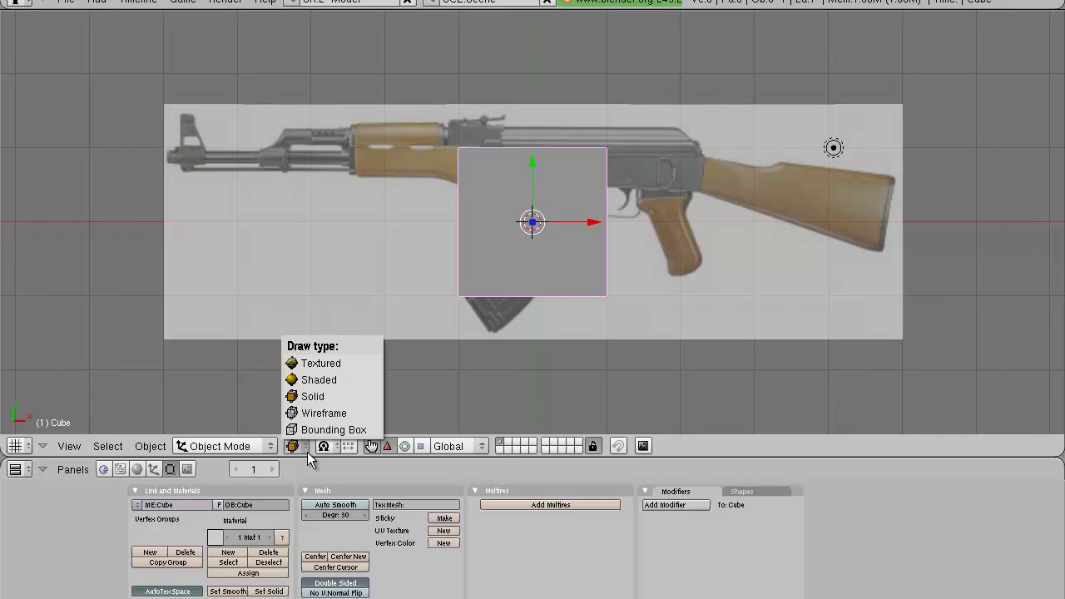
left_click(310, 429)
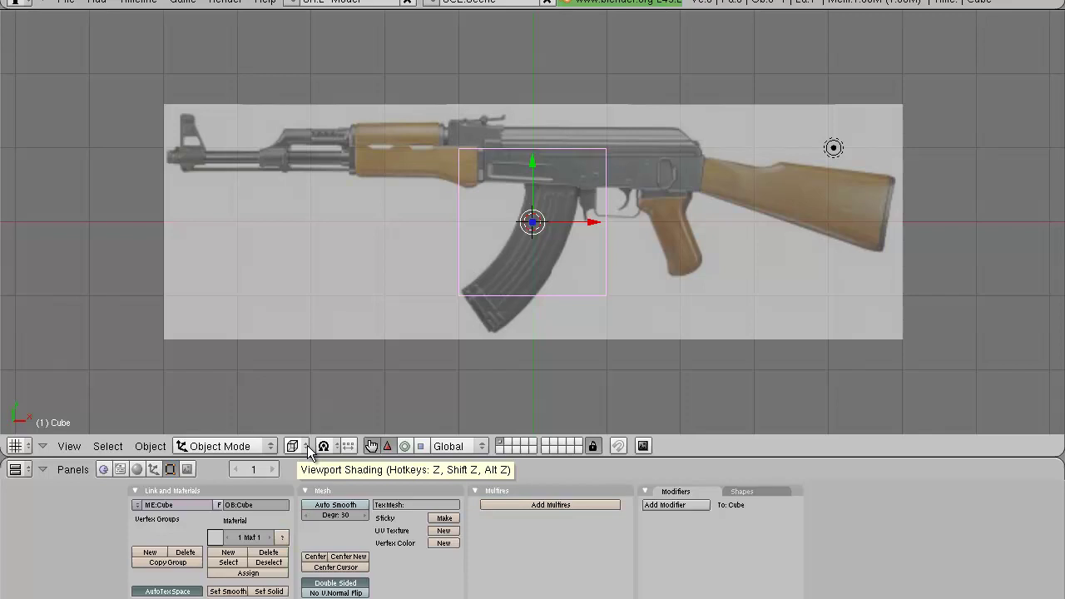
left_click(308, 445)
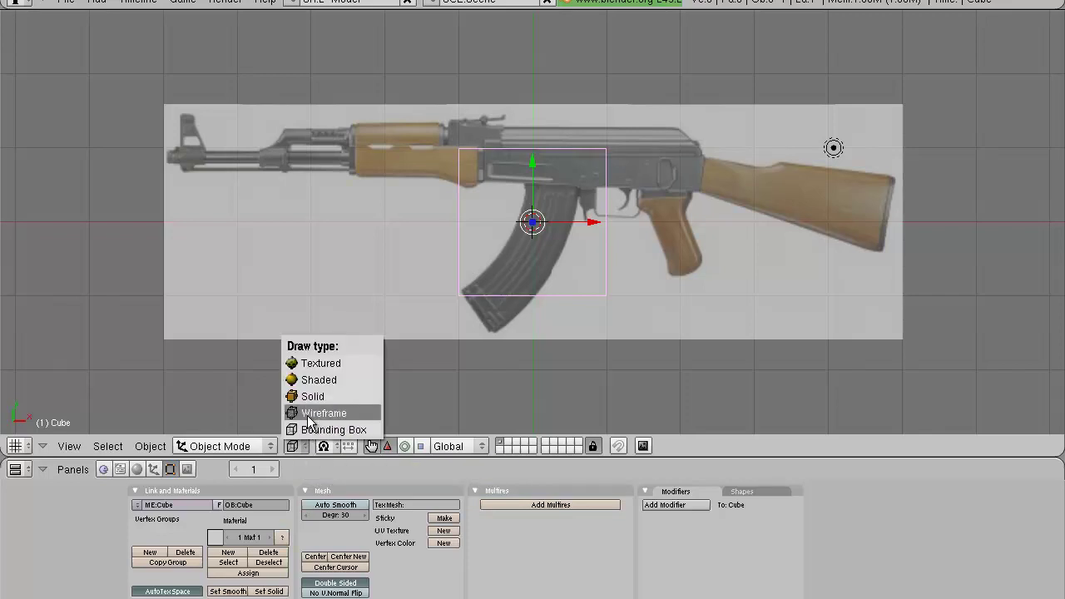
left_click(308, 416)
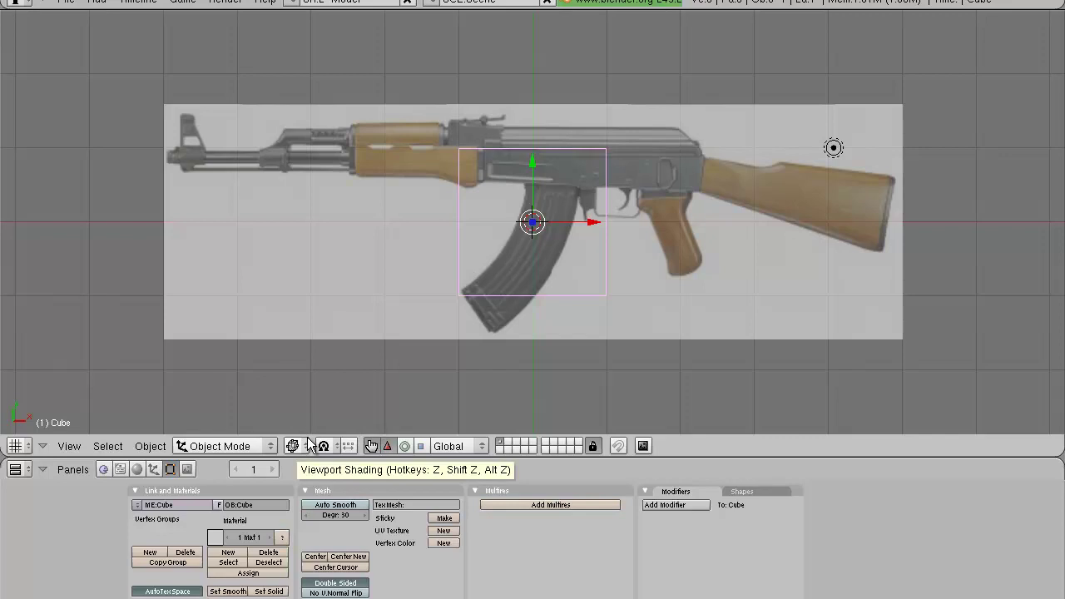
scroll(337, 385, "up", 1)
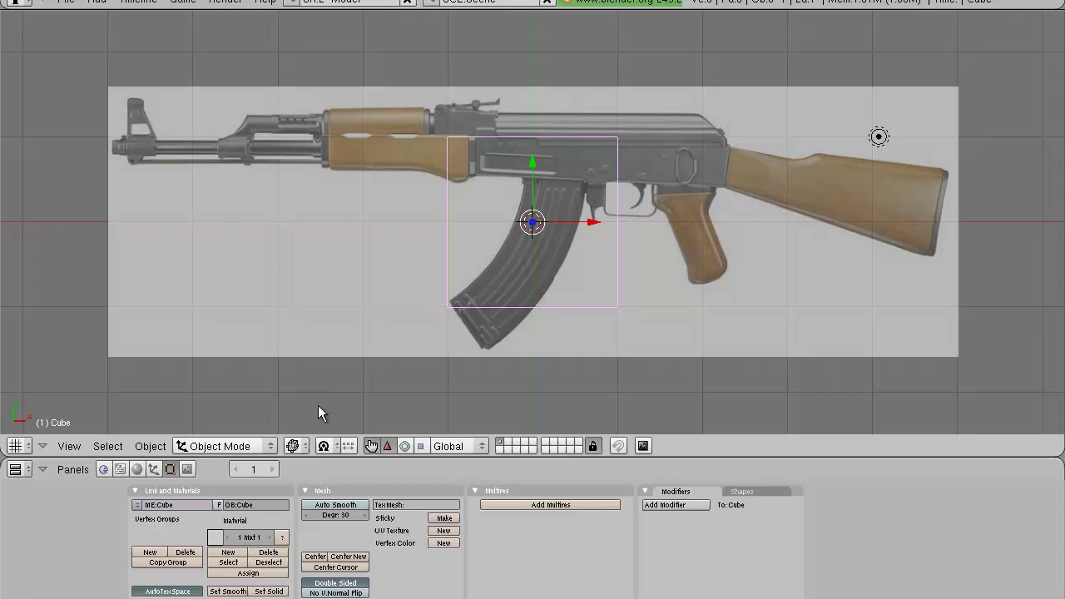
left_click(292, 446)
left_click(300, 398)
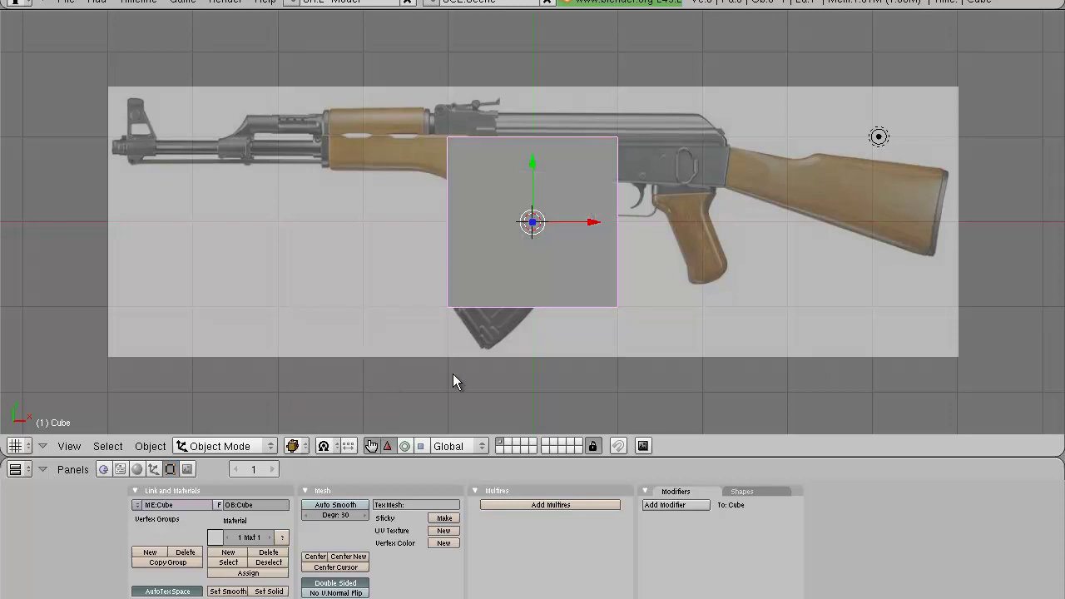
Try the Shaded and Textured draw types, then settle on Wireframe
scroll(600, 367, "down", 1)
scroll(600, 367, "up", 1)
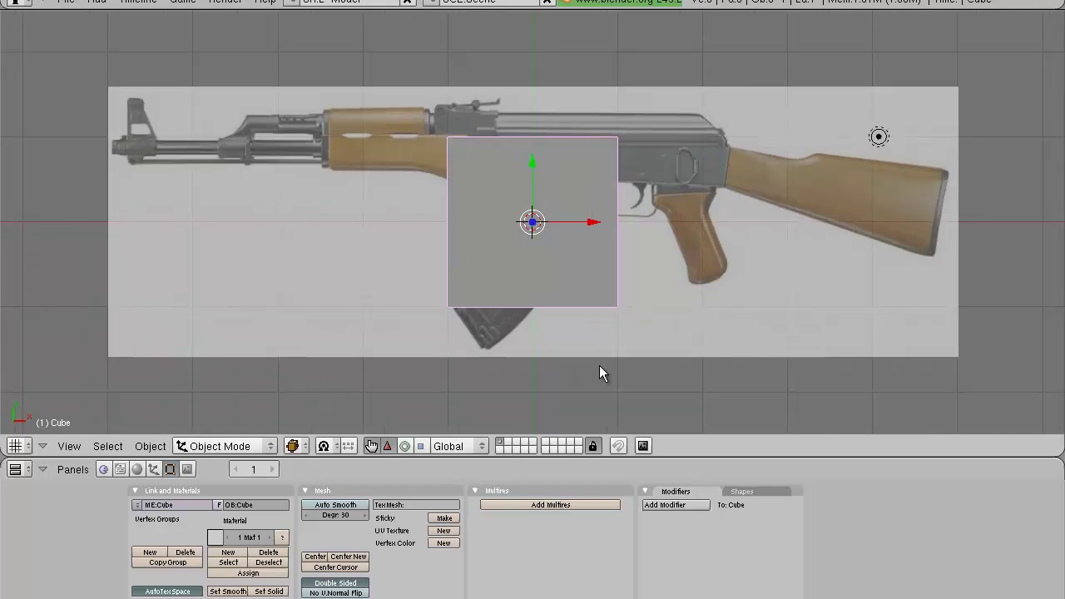
left_click(306, 443)
left_click(304, 381)
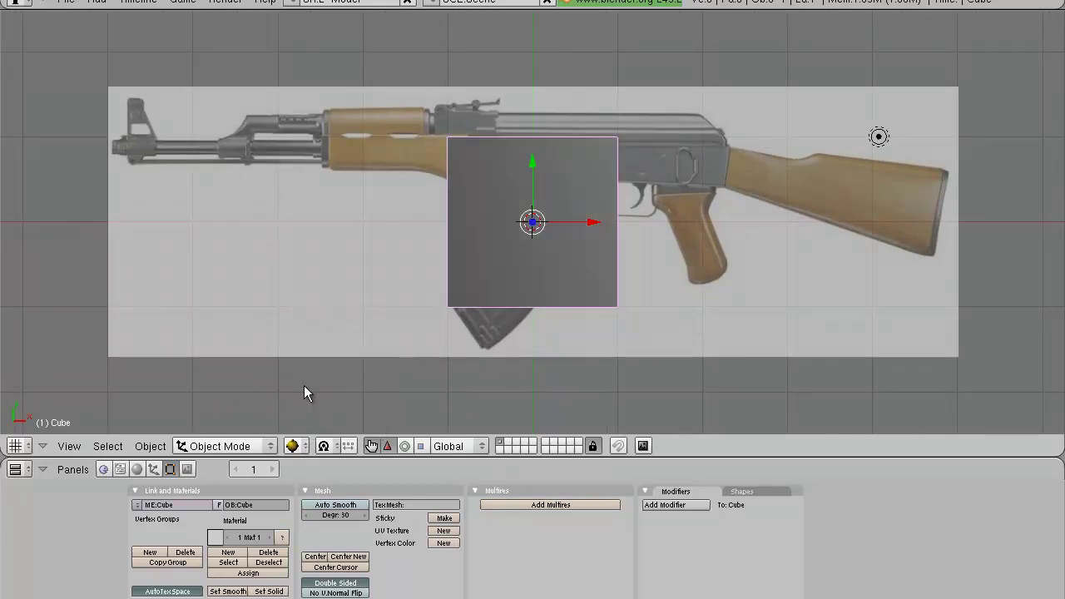
scroll(305, 387, "down", 1)
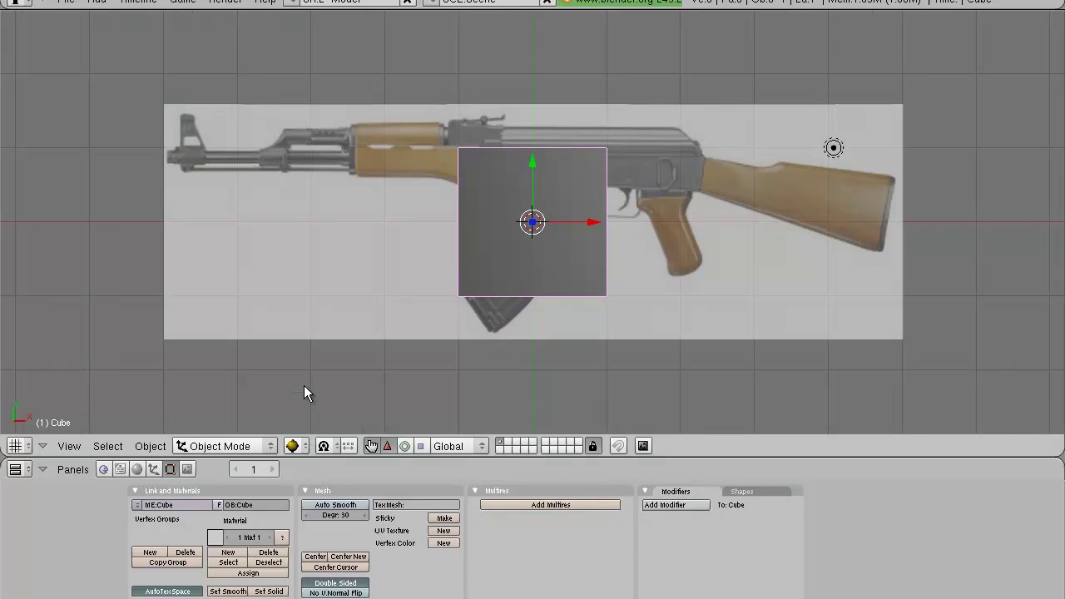
left_click(293, 446)
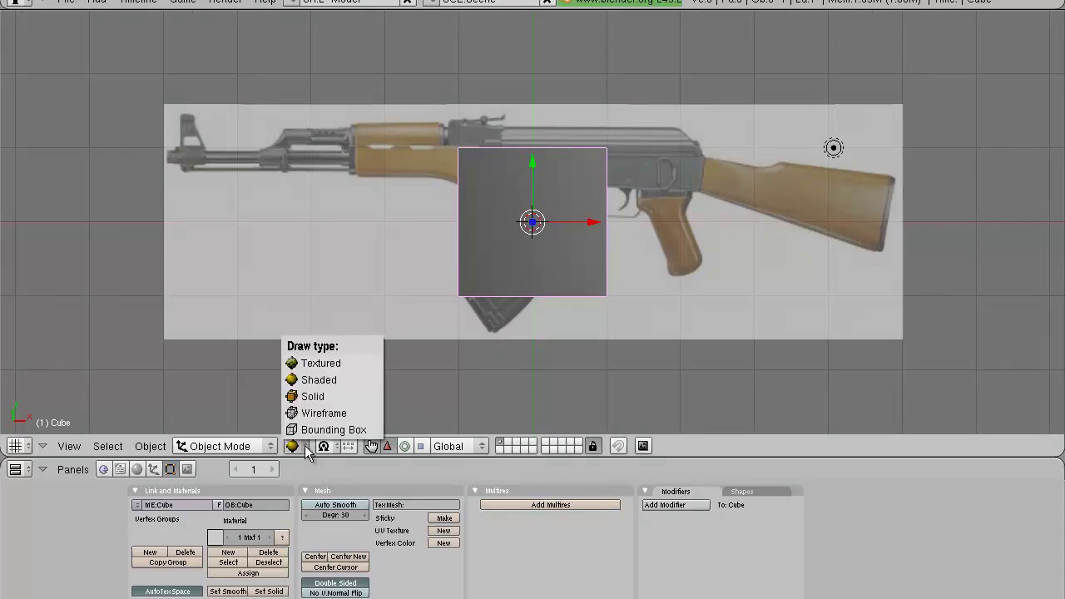
left_click(300, 366)
scroll(298, 366, "up", 1)
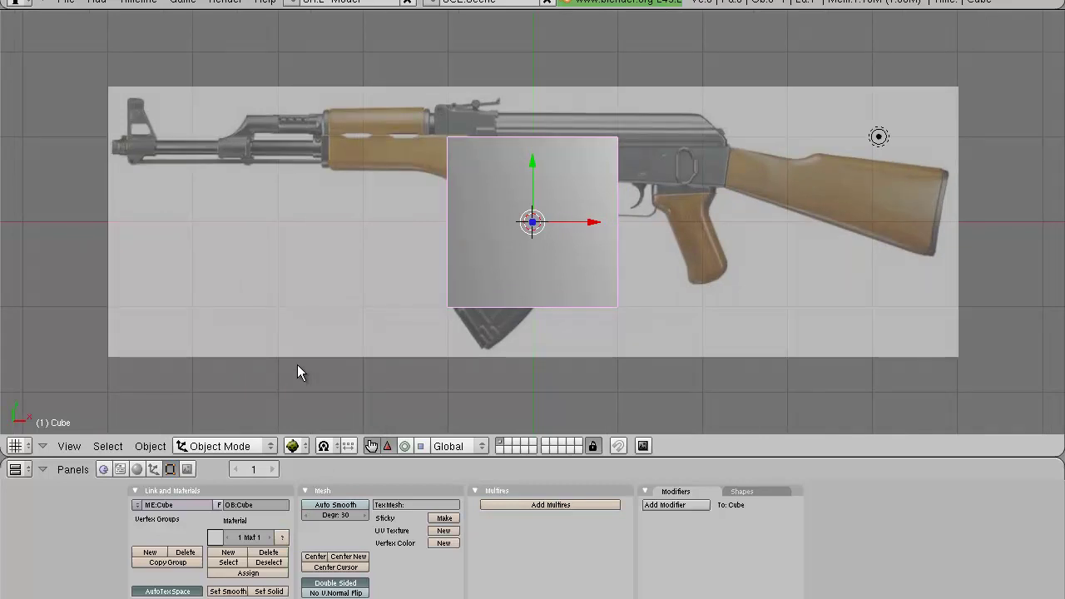
left_click(293, 446)
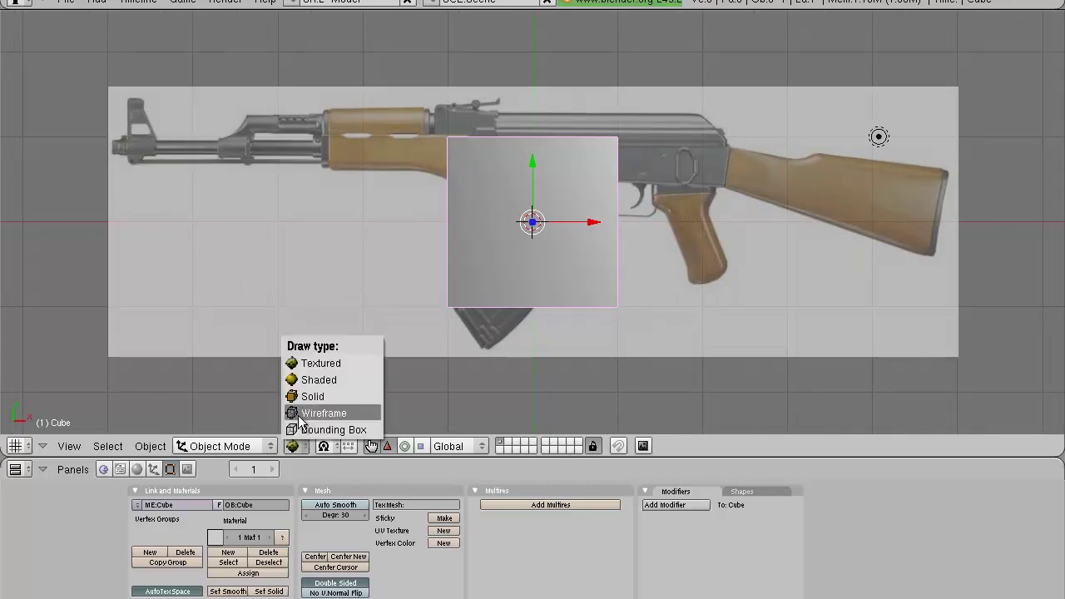
left_click(312, 414)
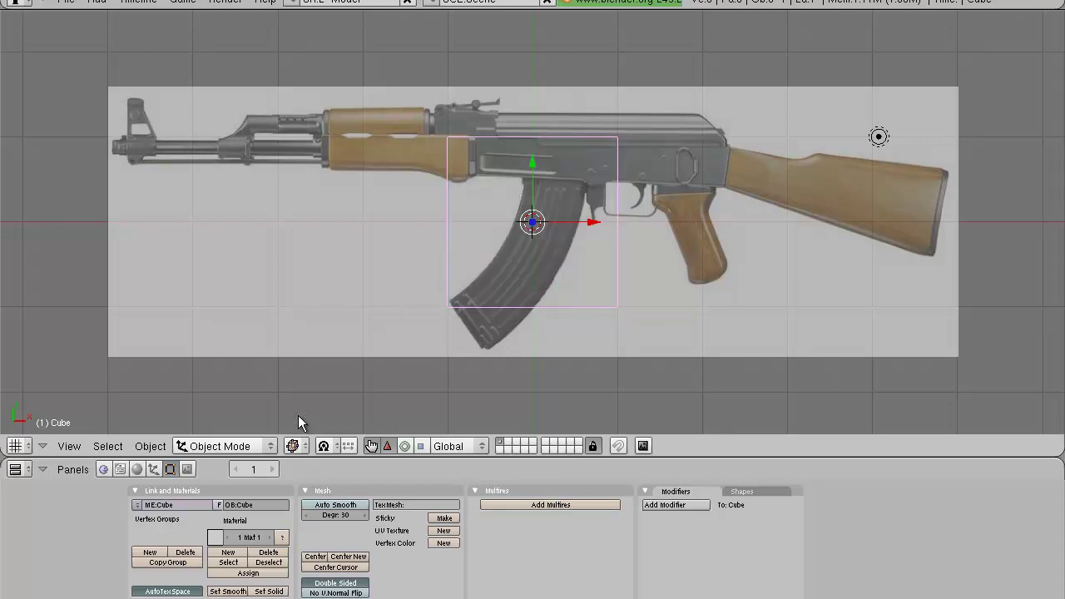
key("alt+Tab")
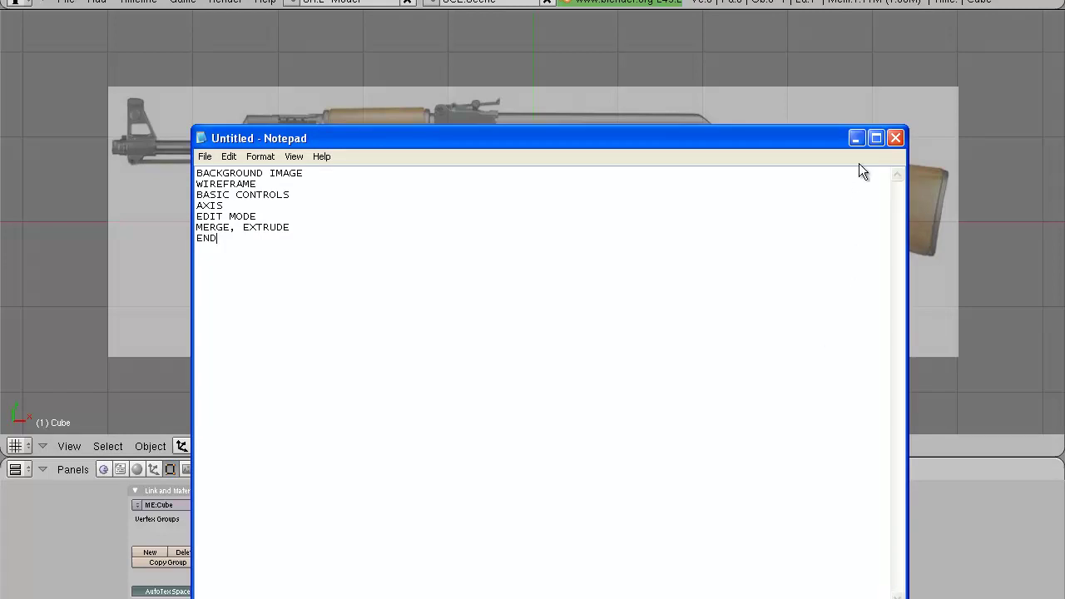
left_click(857, 139)
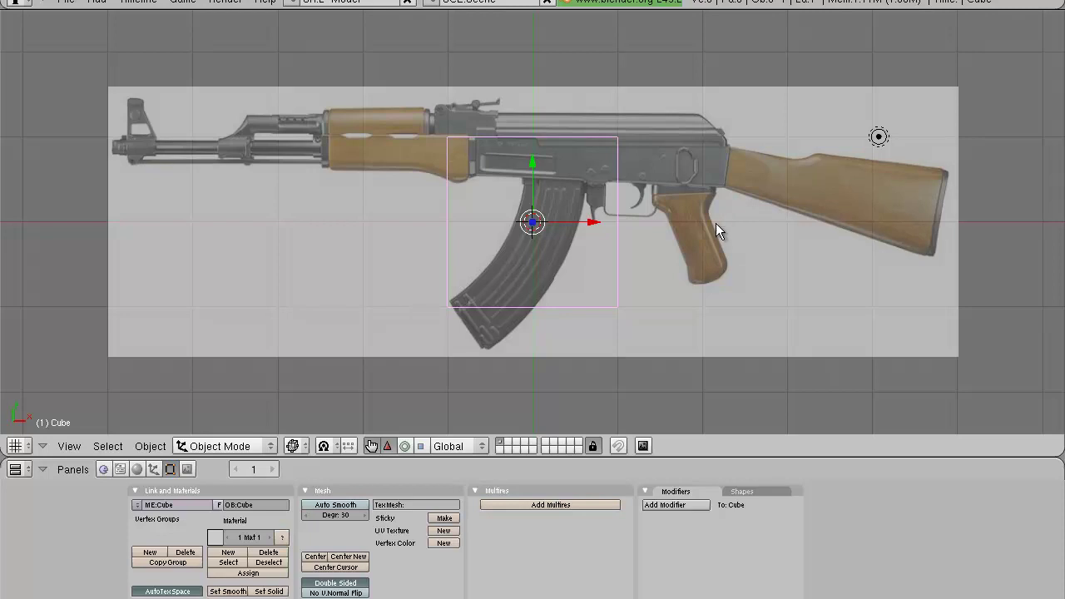
Cycle the manipulator through rotate, scale and move, zoom in, and trial a cancelled move along X
left_click(406, 445)
left_click(420, 447)
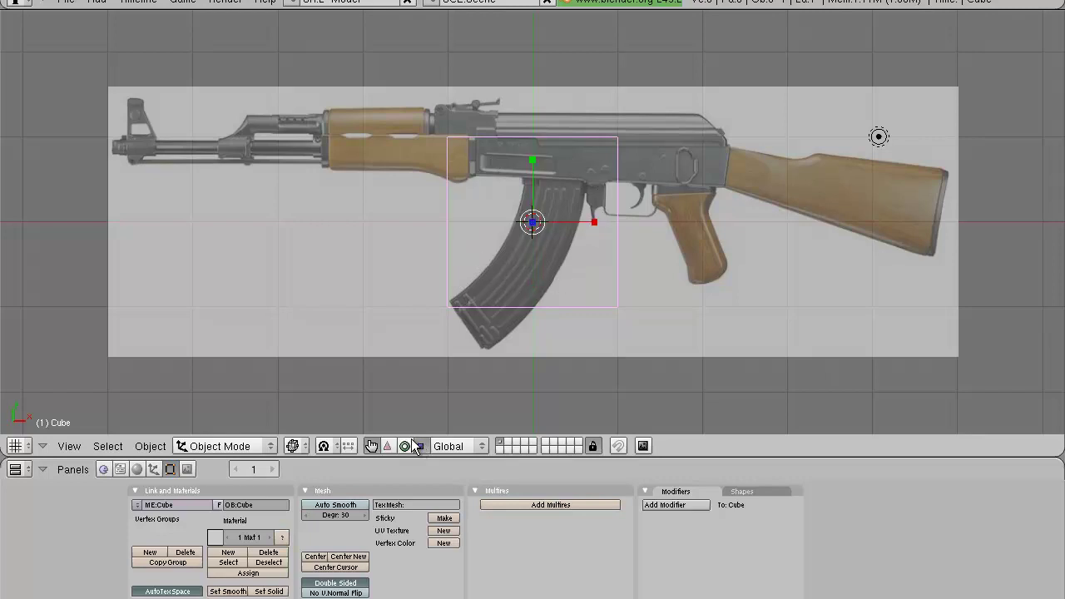
left_click(388, 445)
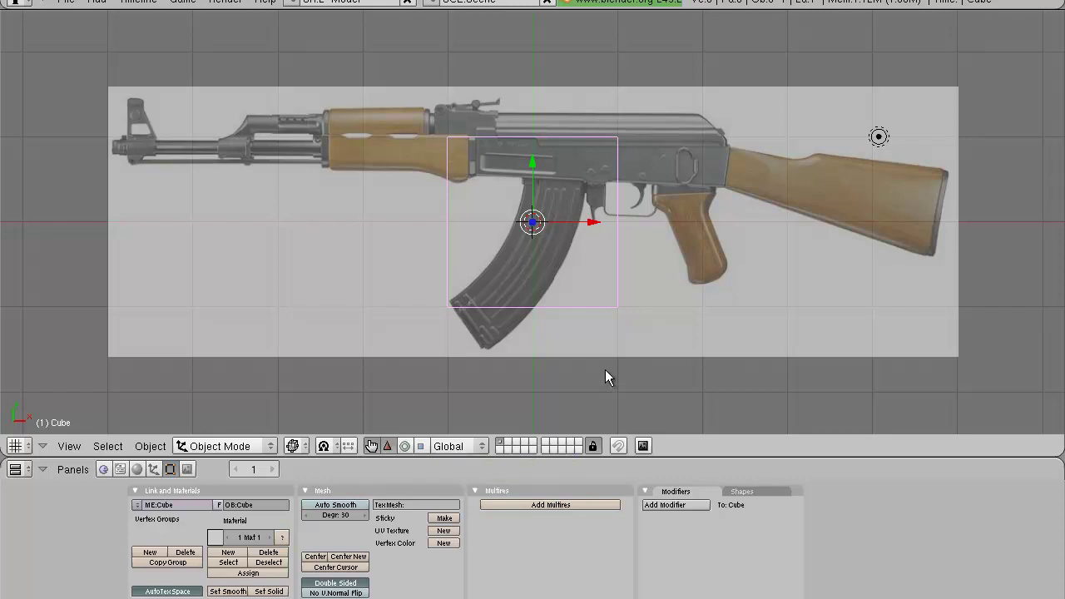
scroll(605, 377, "up", 2)
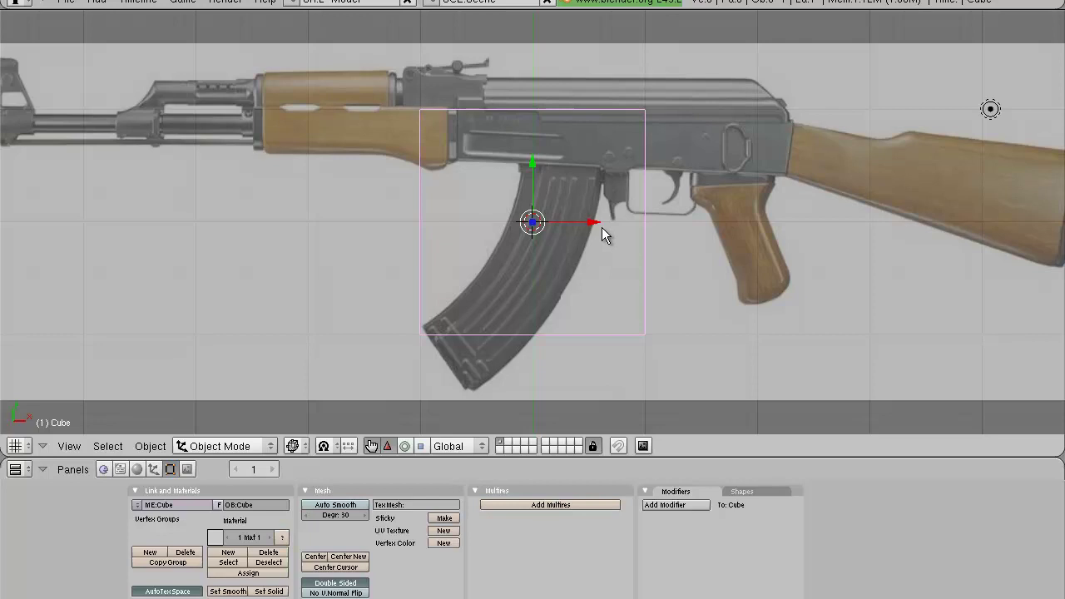
left_click_drag(592, 225, 572, 256)
right_click(571, 250)
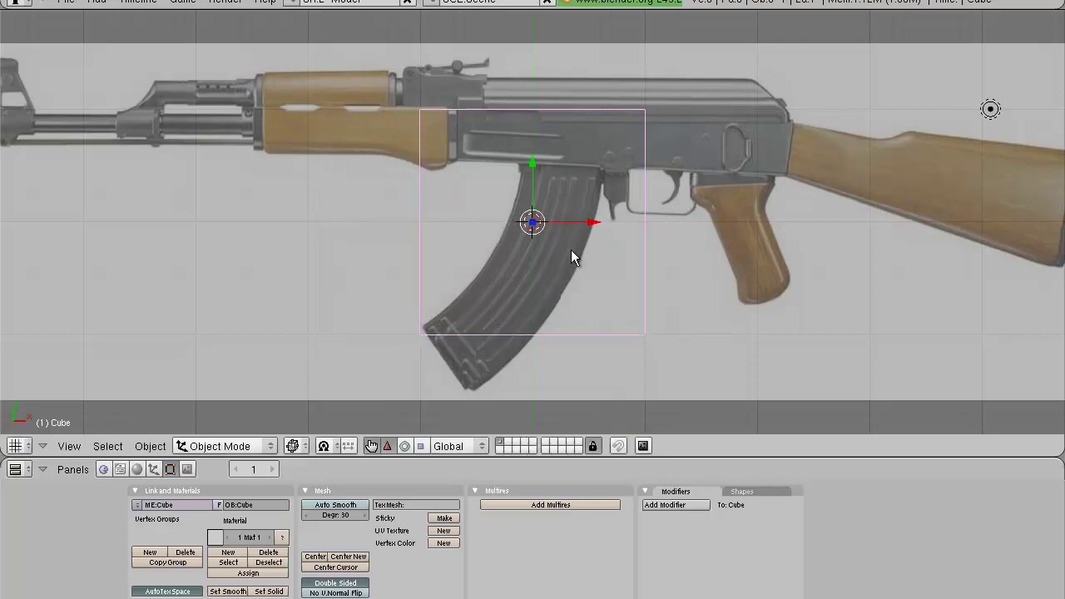
Rotate the cube about X and Y with the manipulator, then clear the rotation with Alt+R
left_click(405, 446)
left_click_drag(532, 235, 534, 273)
left_click_drag(547, 226, 683, 221)
key("alt+r")
left_click(421, 447)
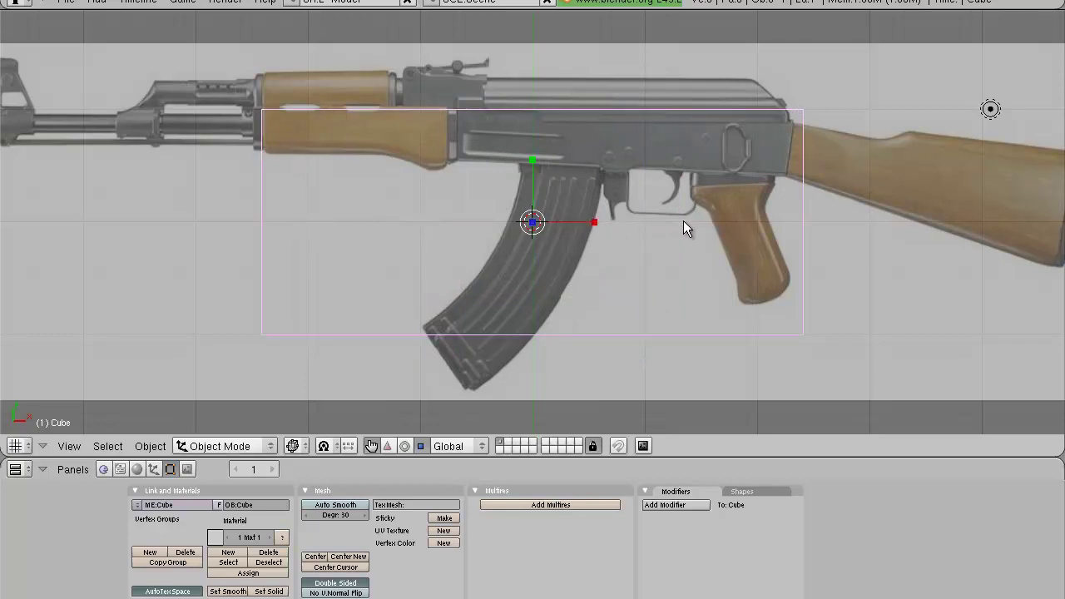
Clear the cube's scale with Alt+S, trial scale, move and rotate, then bring Notepad forward
key("alt+s")
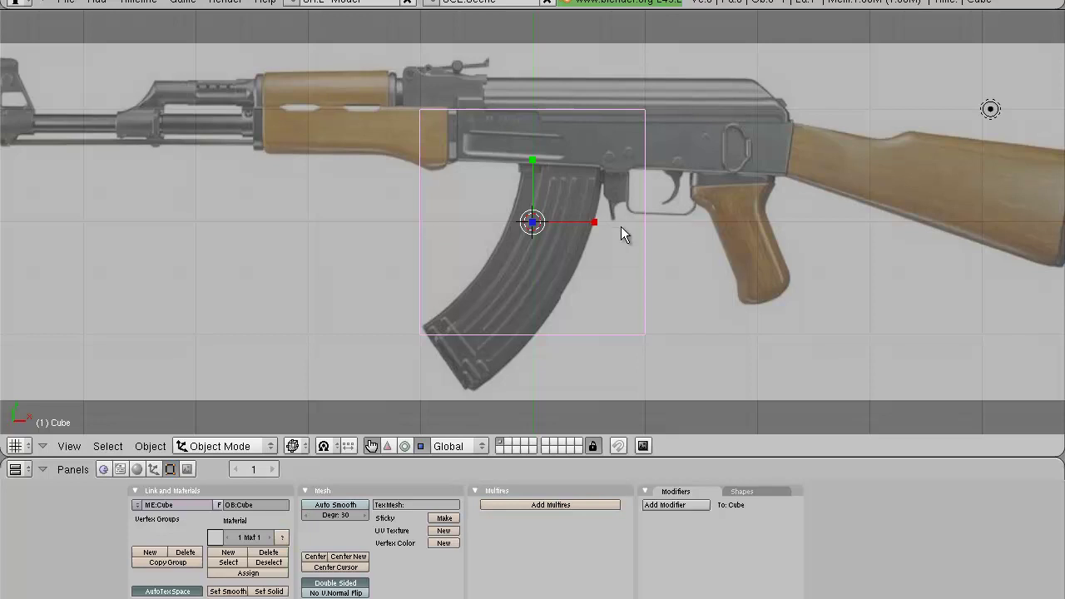
key("s")
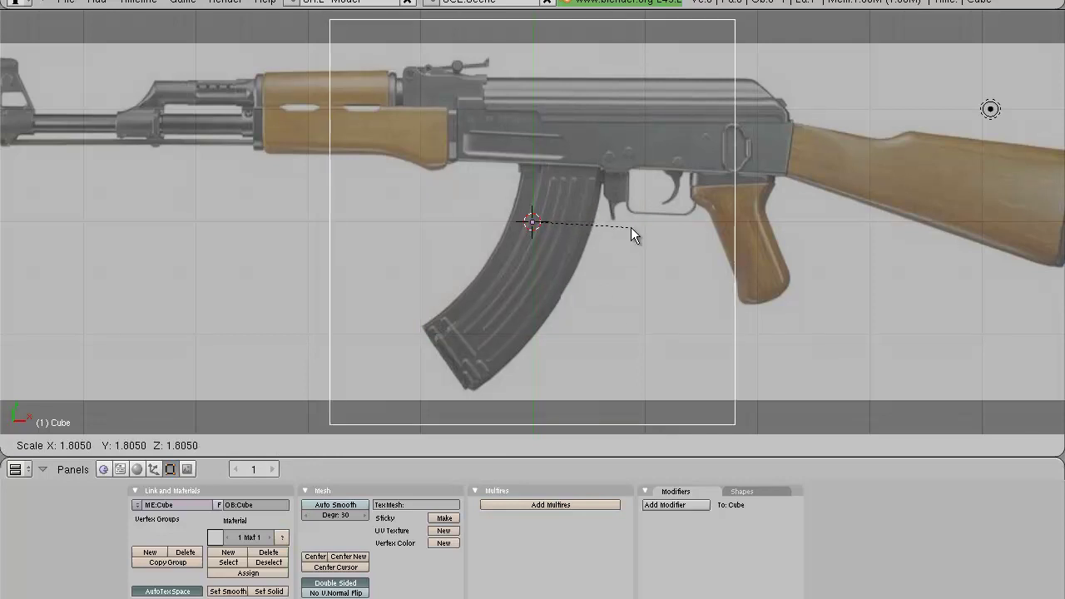
key("Escape")
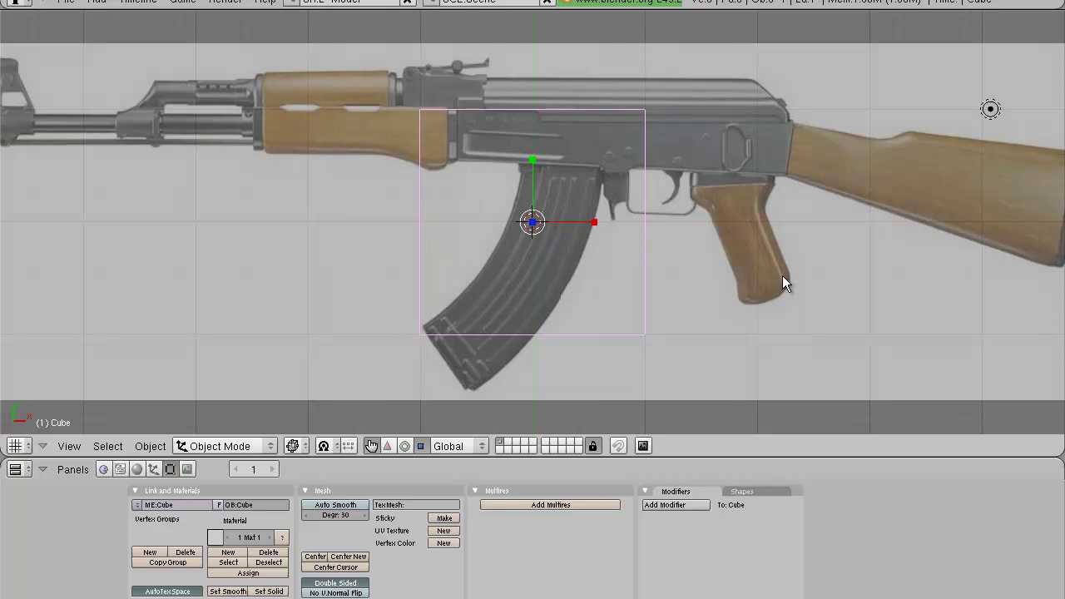
key("g")
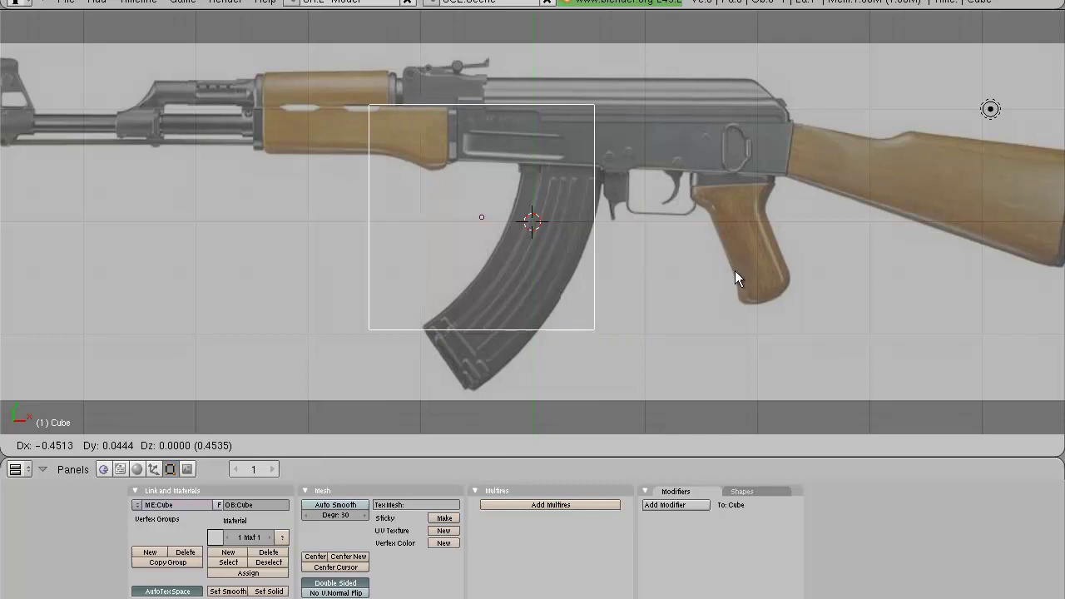
left_click(782, 284)
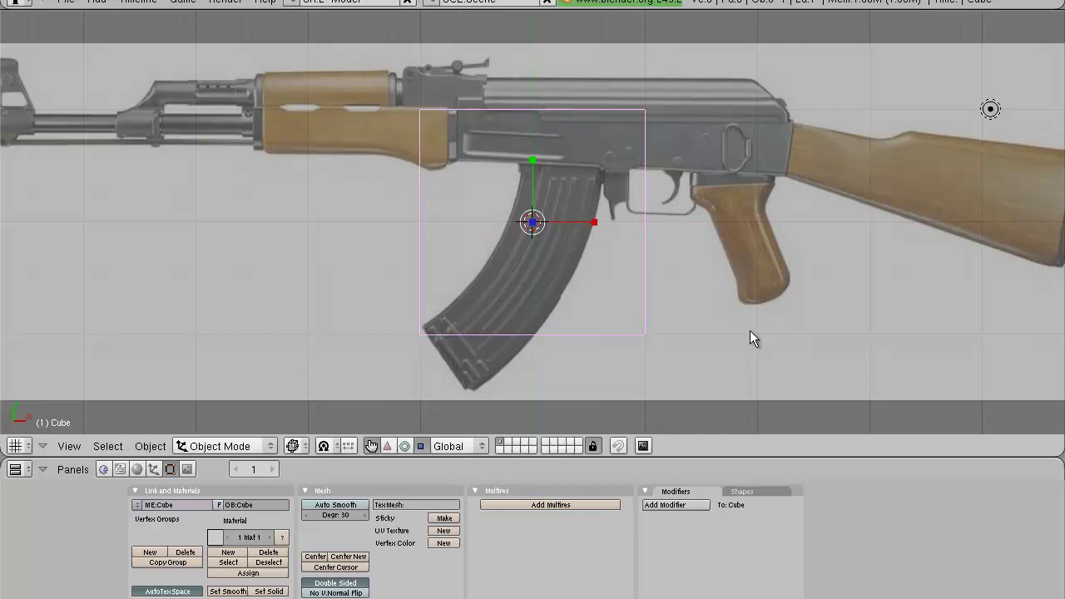
key("r")
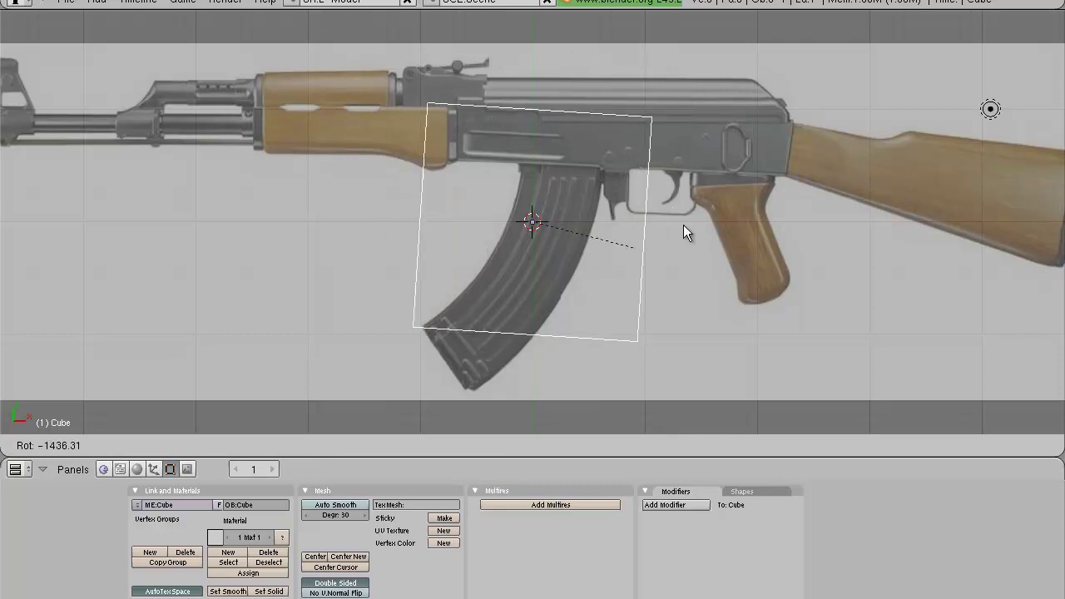
key("Escape")
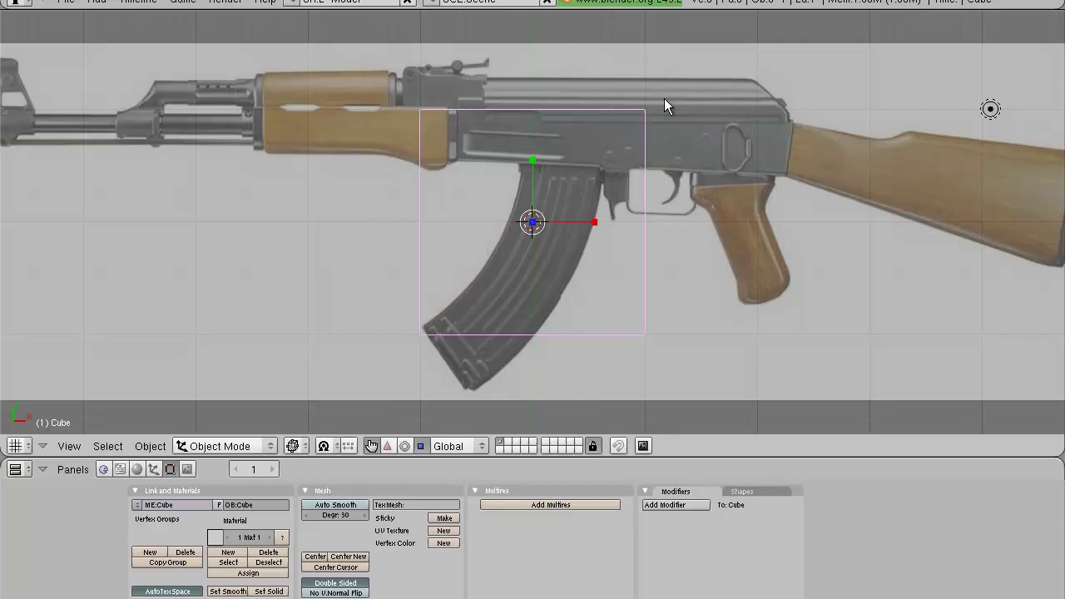
key("alt+Tab")
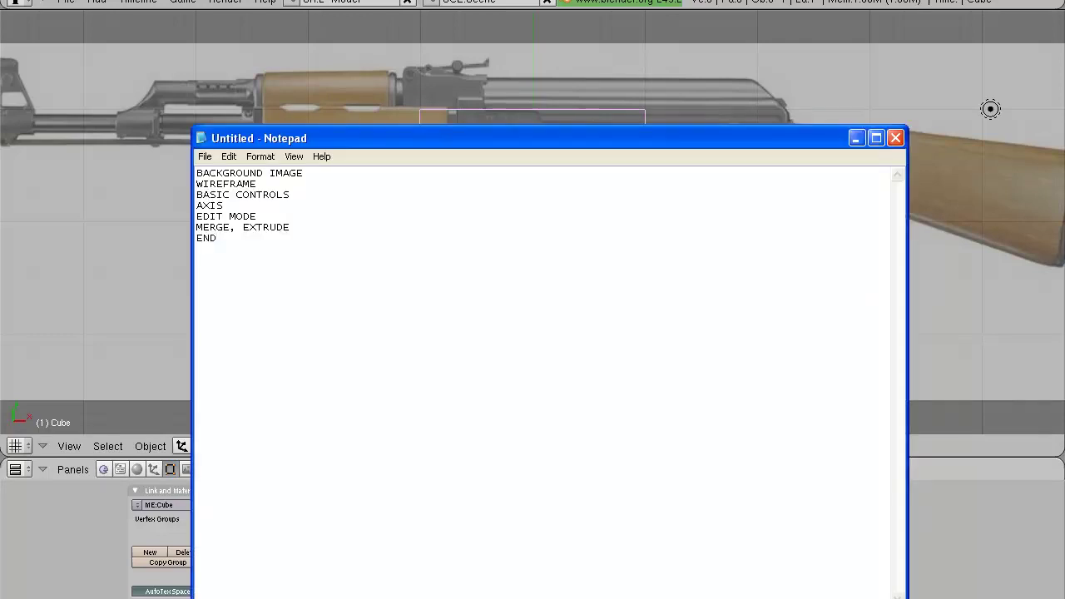
Minimize the Notepad notes and orbit the view around the wireframe cube into perspective
left_click(860, 138)
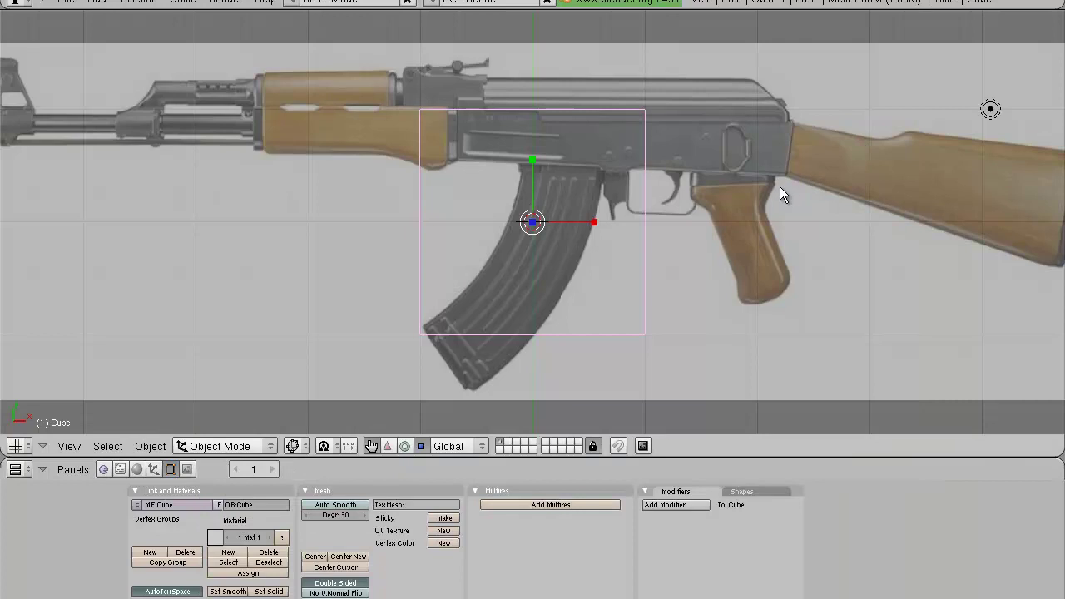
middle_click_drag(780, 184, 642, 243)
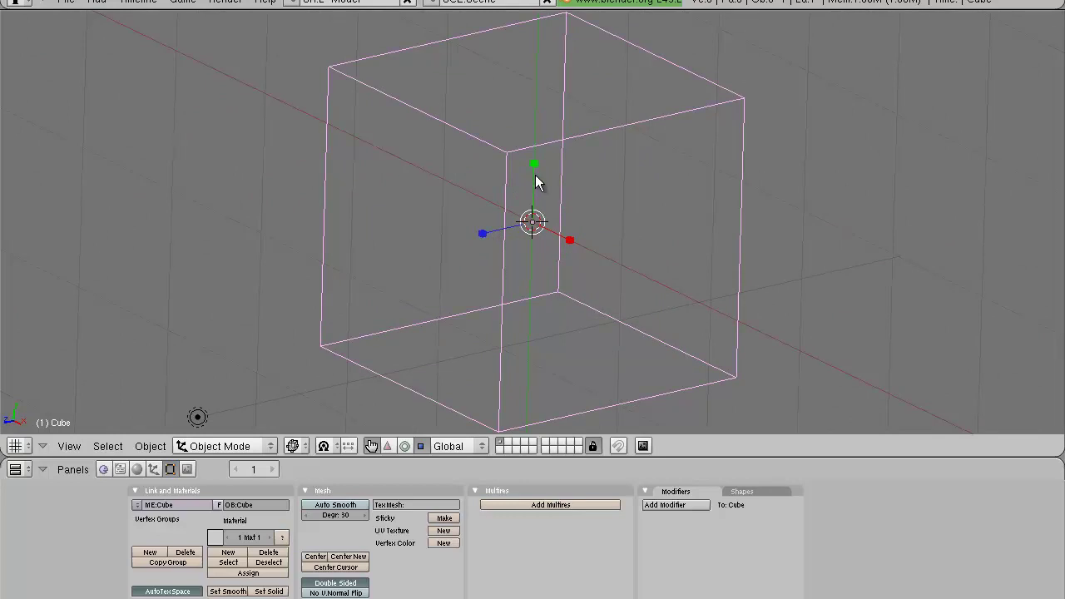
Orbit and zoom around the wireframe cube, then return to front view with Numpad 1
middle_click_drag(488, 250, 594, 222)
scroll(594, 221, "up", 2)
scroll(583, 220, "down", 2)
mouse_move(533, 185)
middle_mouse_down()
mouse_move(535, 166)
mouse_move(522, 190)
mouse_move(547, 199)
middle_mouse_up()
scroll(523, 189, "down", 2)
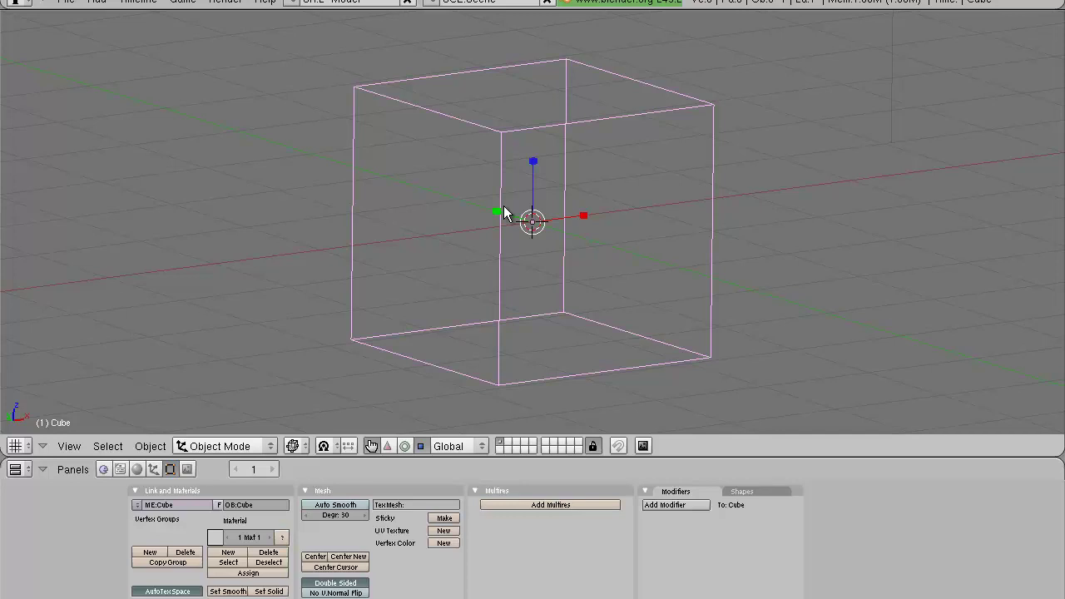
key("KP_1")
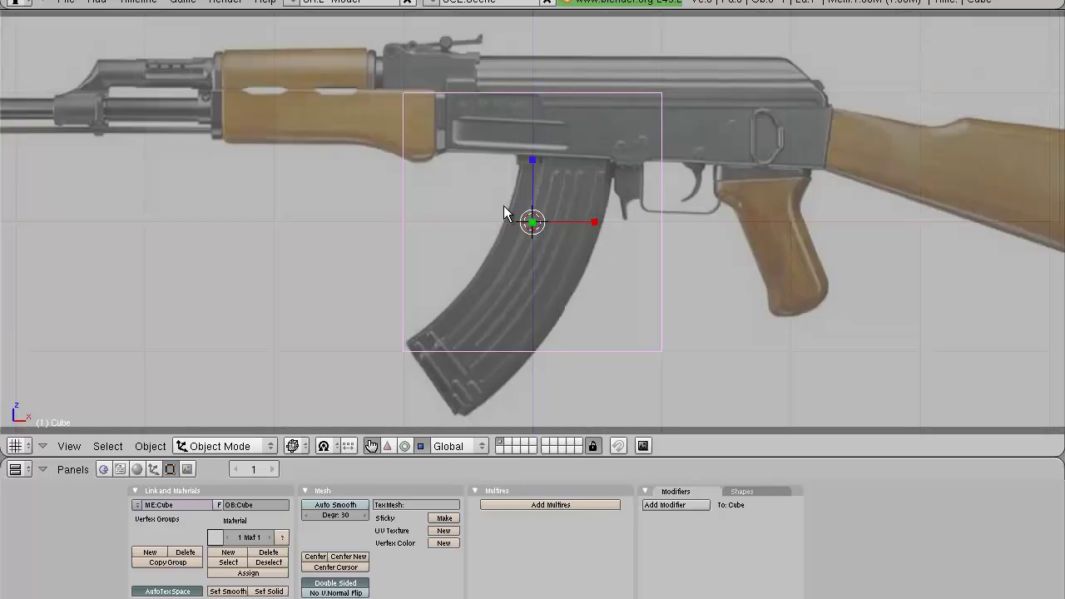
Step through side, top and front views with Numpad 3, 7 and 1, ending on top view
key("KP_3")
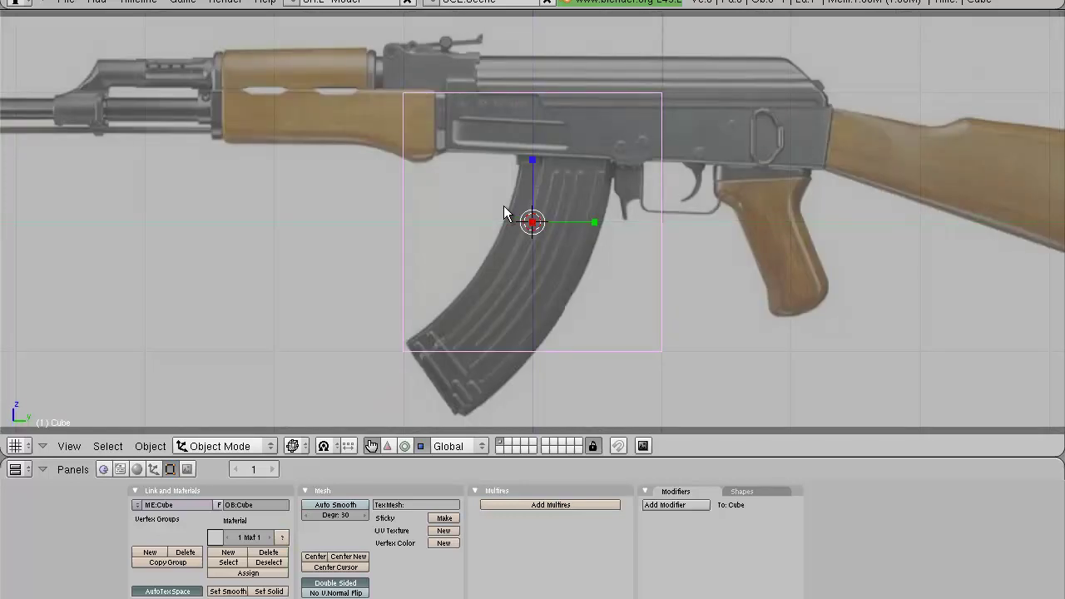
key("KP_7")
key("KP_1")
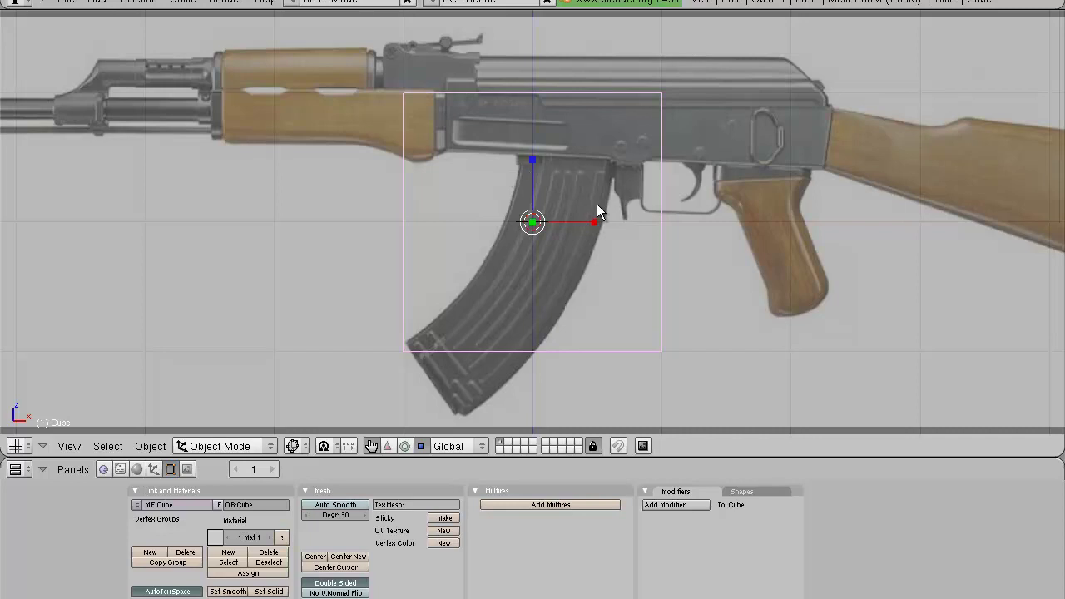
key("KP_7")
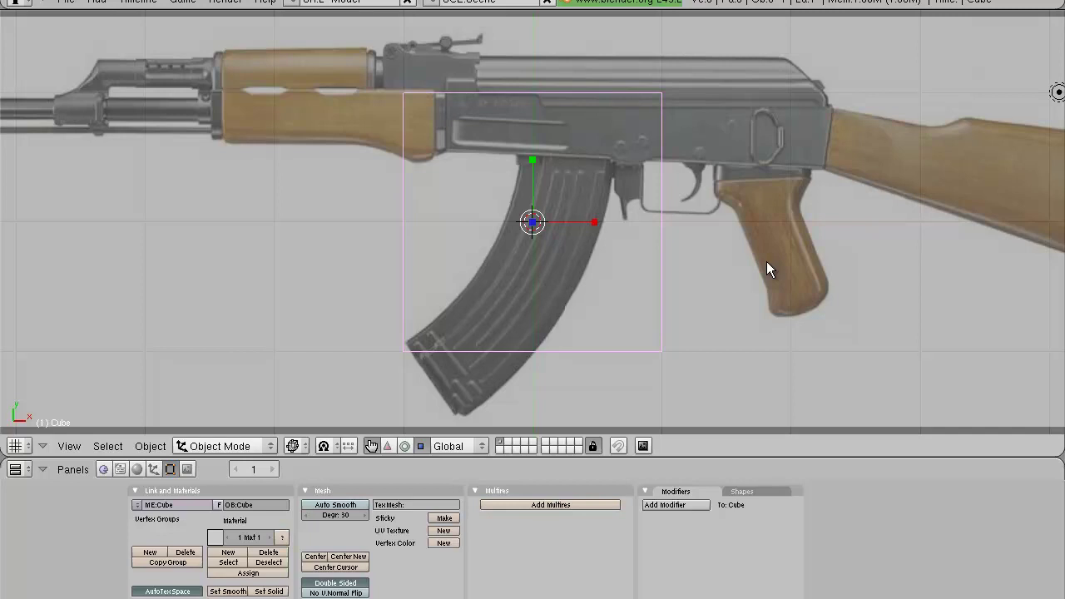
scroll(767, 262, "down", 2)
Start and cancel several scale operations on the cube, including one constrained to X
key("s")
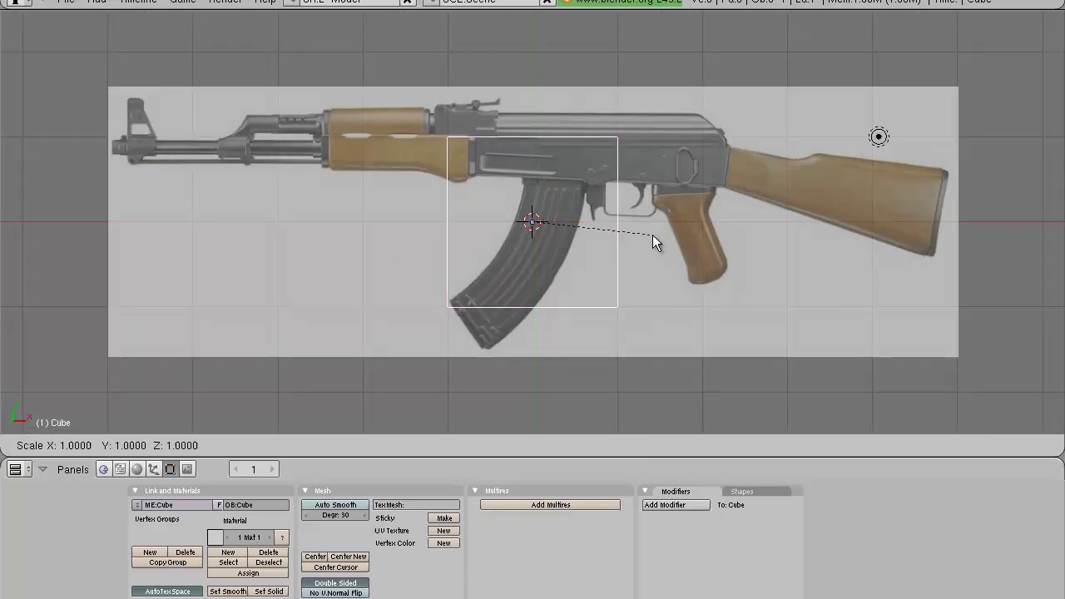
key("Escape")
key("s")
key("Escape")
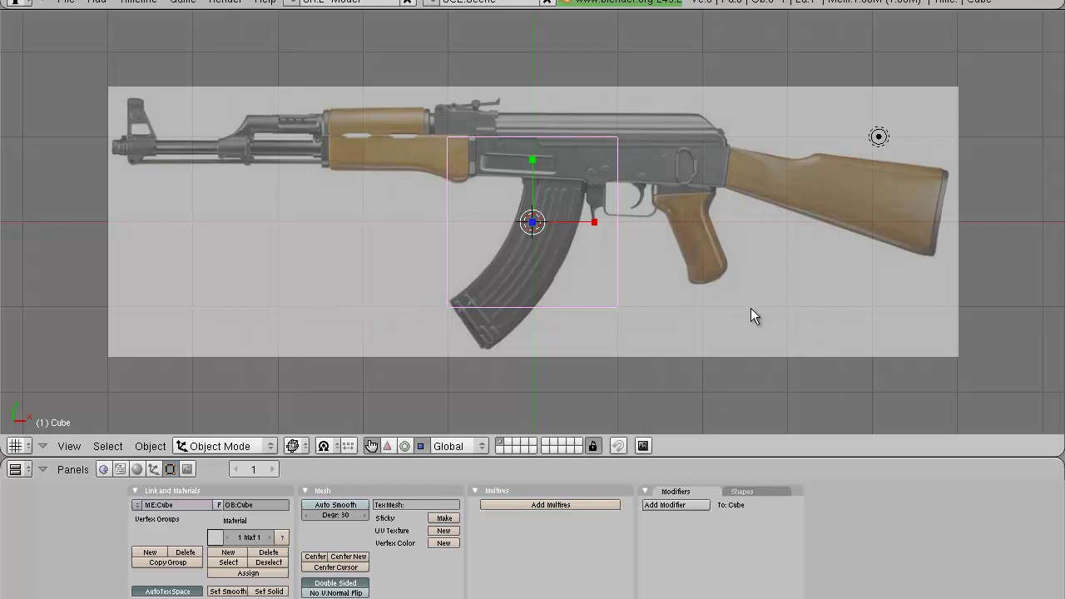
key("s")
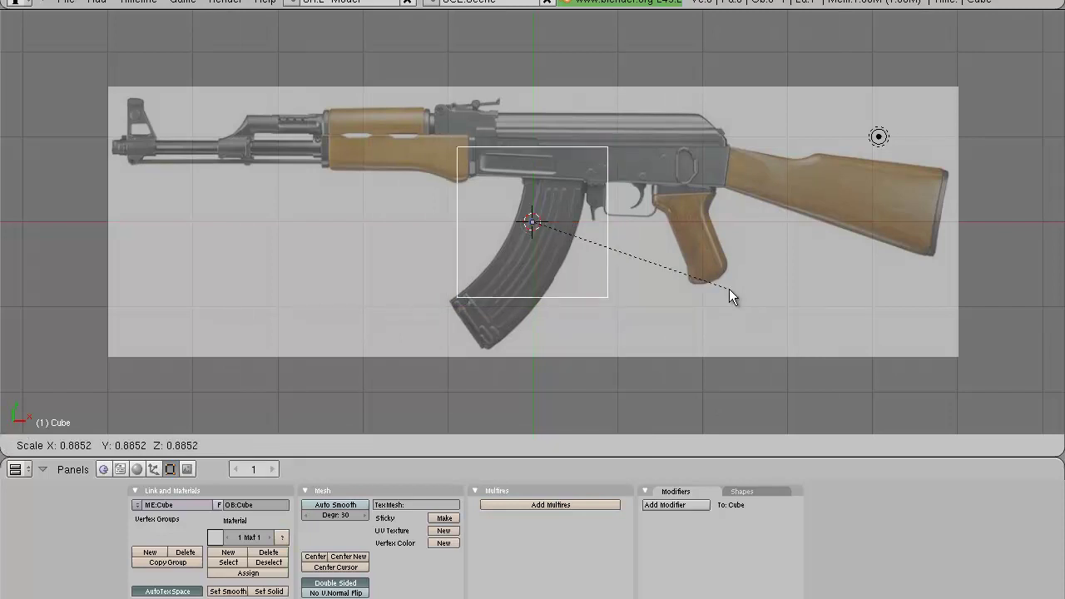
key("Escape")
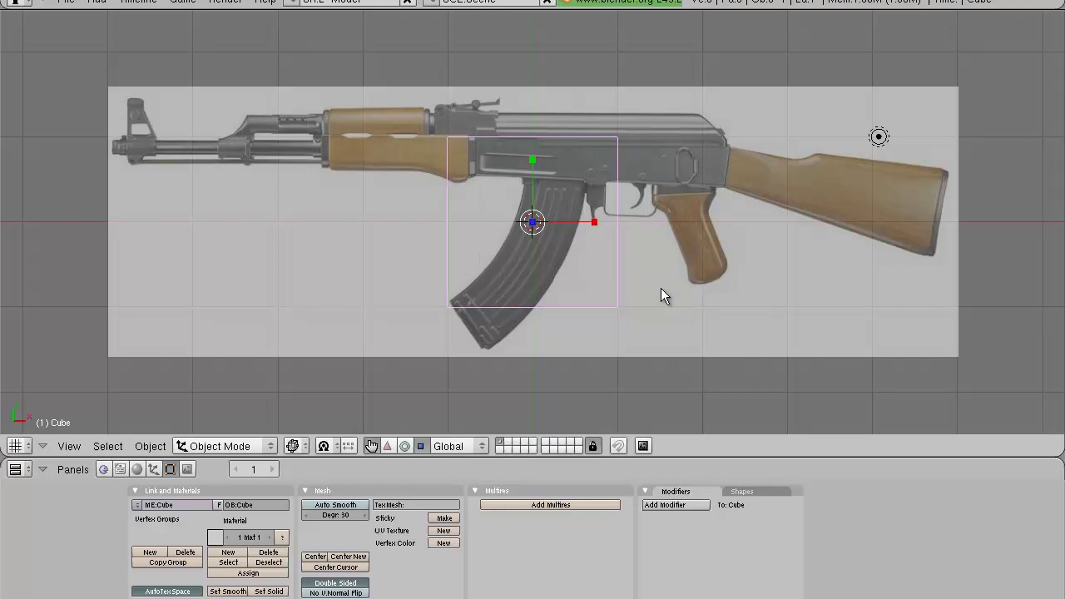
key("s")
key("x")
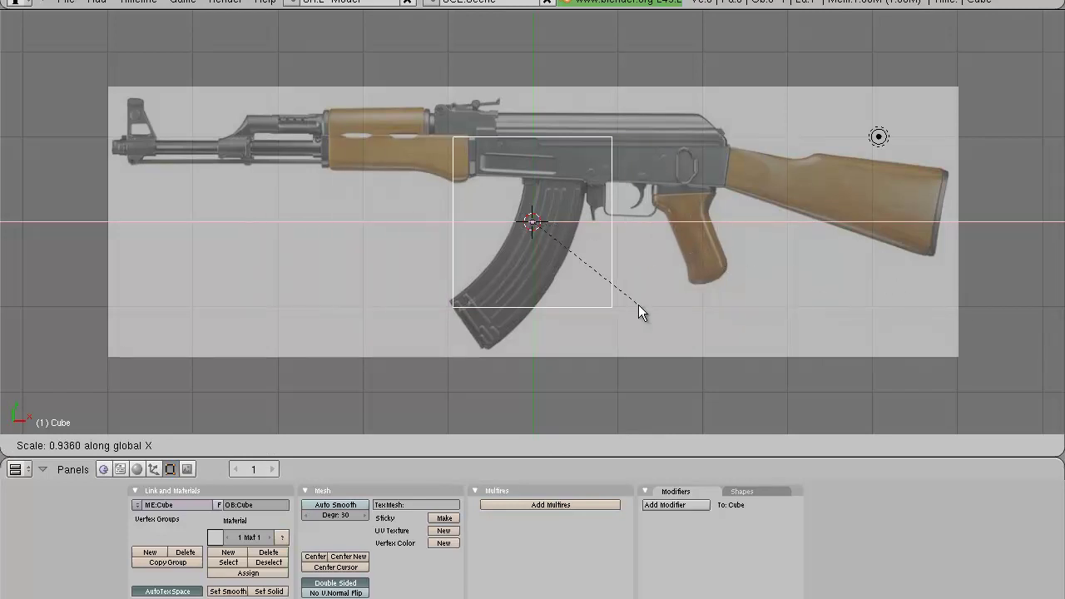
key("Escape")
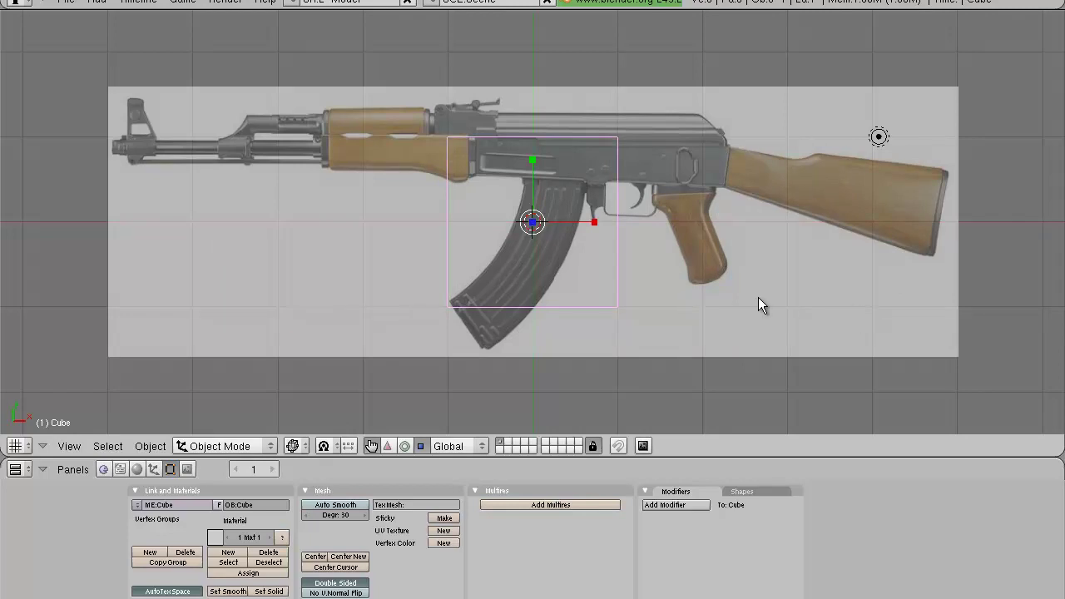
Try rotating the cube about X (cancelled), then about Y
key("r")
key("x")
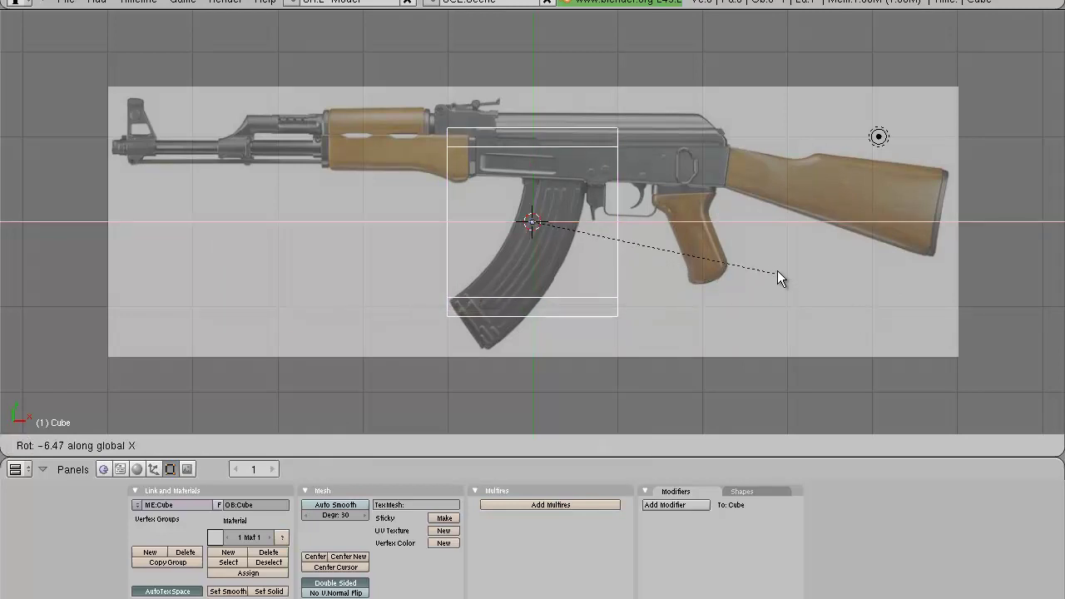
right_click(374, 199)
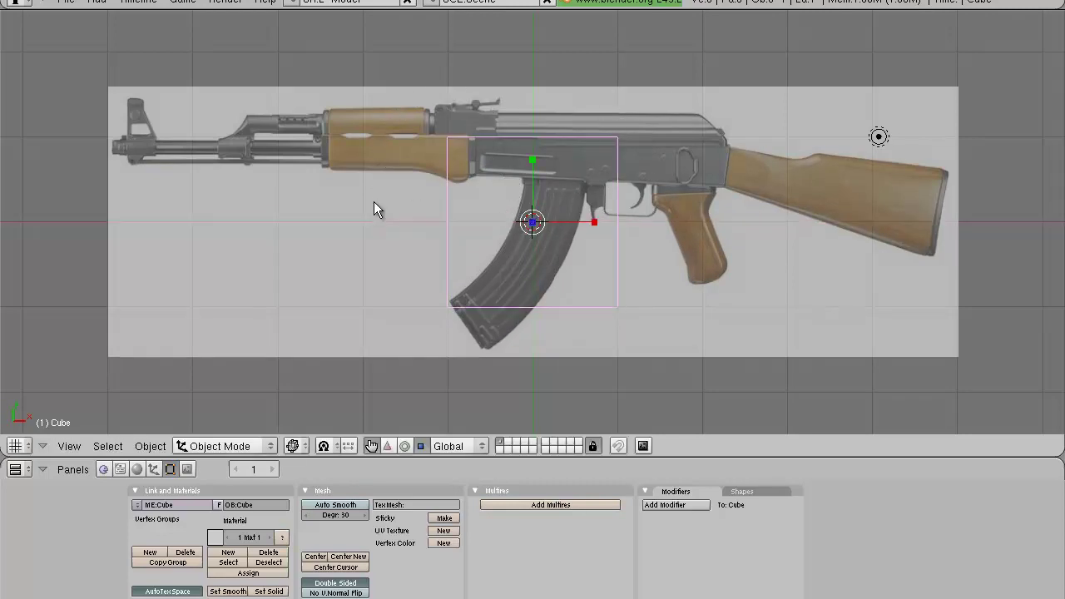
key("r")
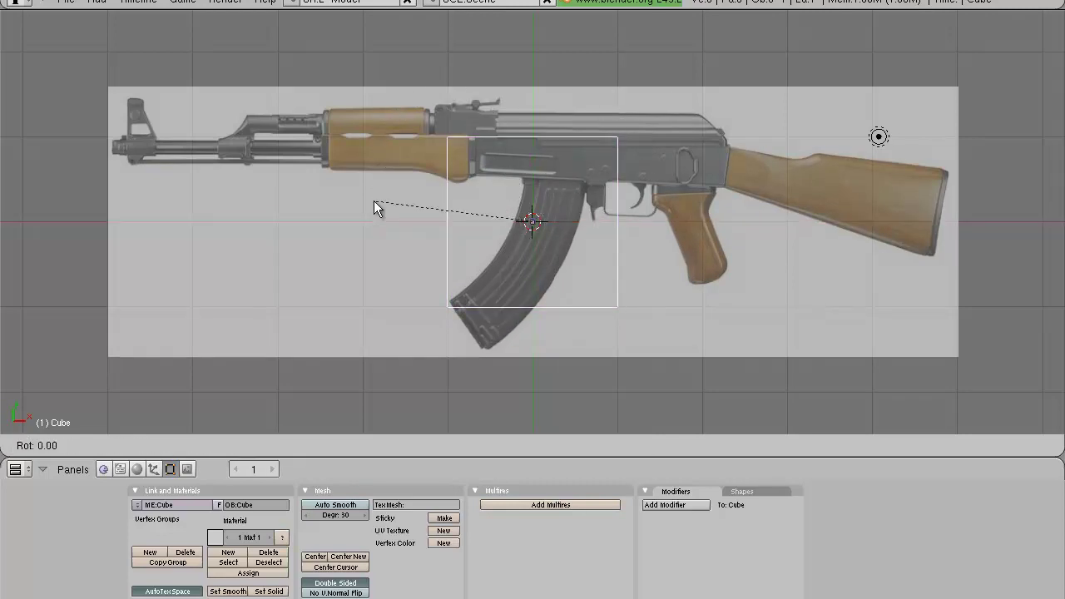
key("z")
key("y")
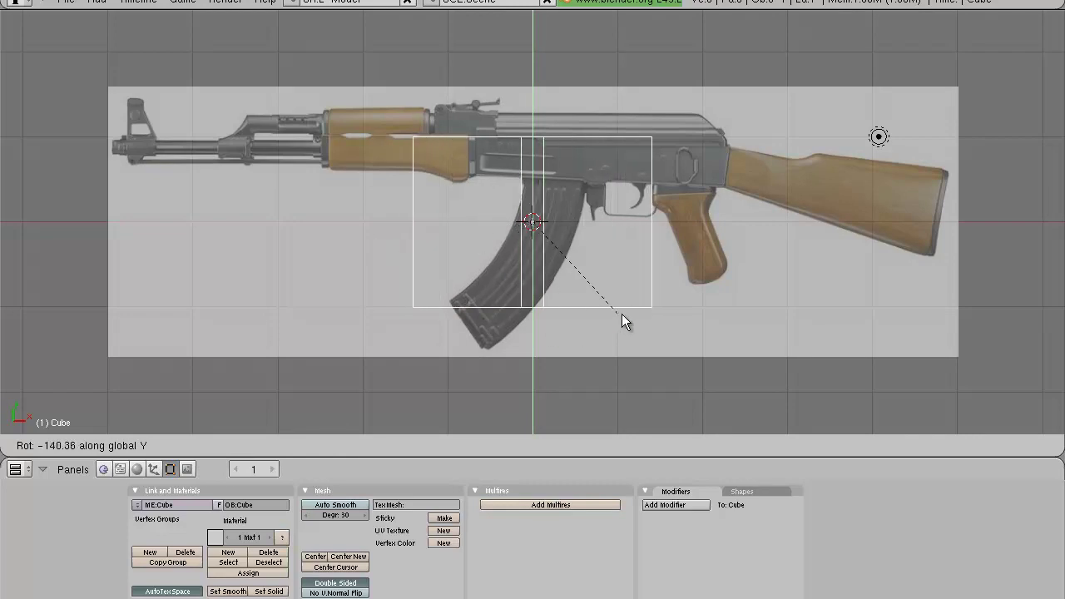
left_click(650, 300)
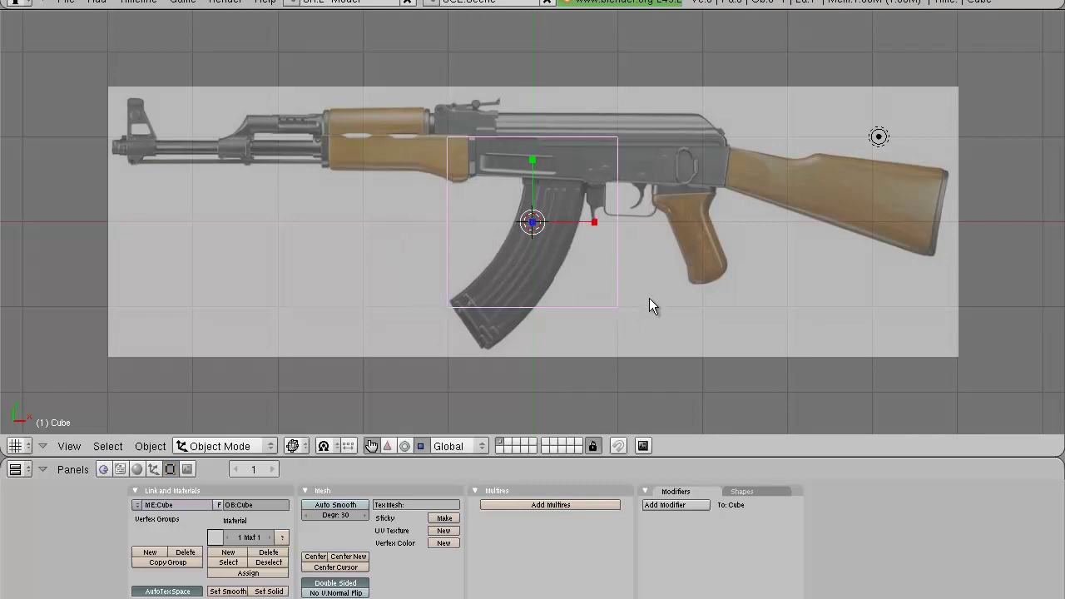
Move the cube slightly along X with G X, confirm, and zoom the view in
key("g")
key("x")
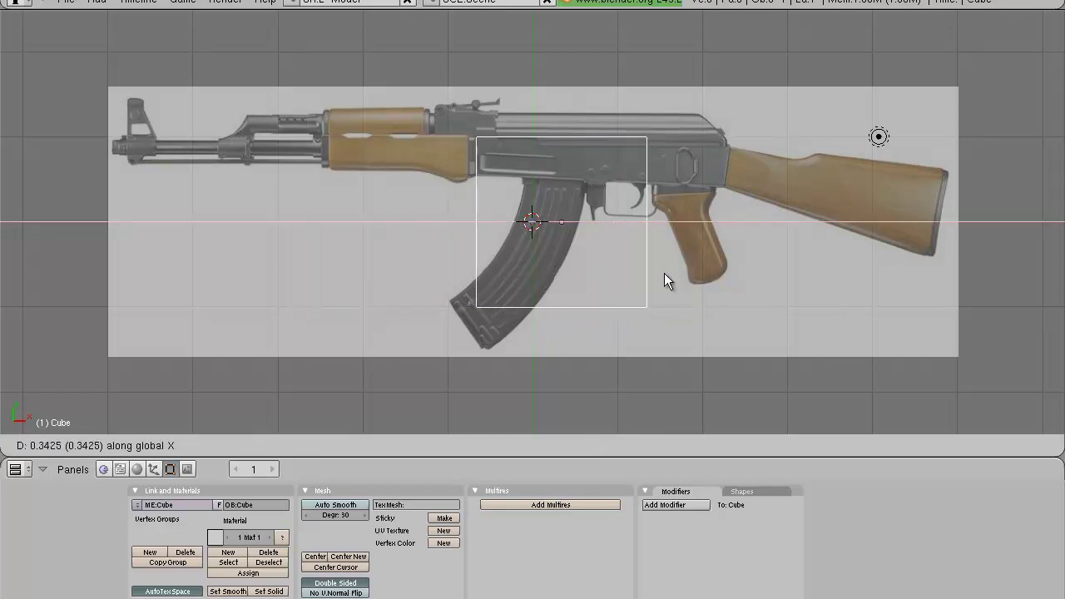
left_click(650, 274)
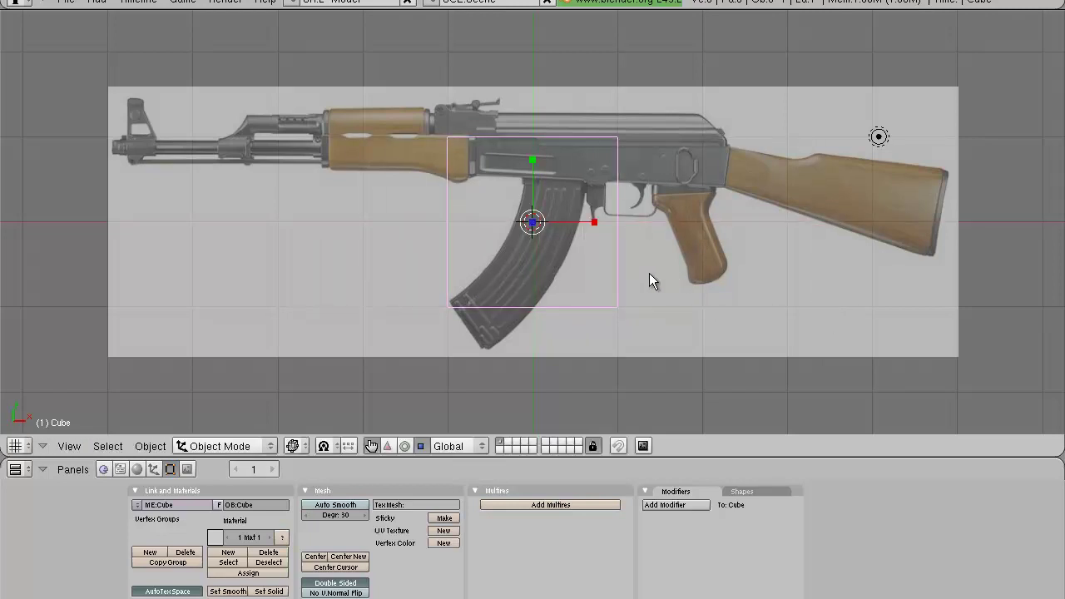
scroll(649, 274, "up", 1)
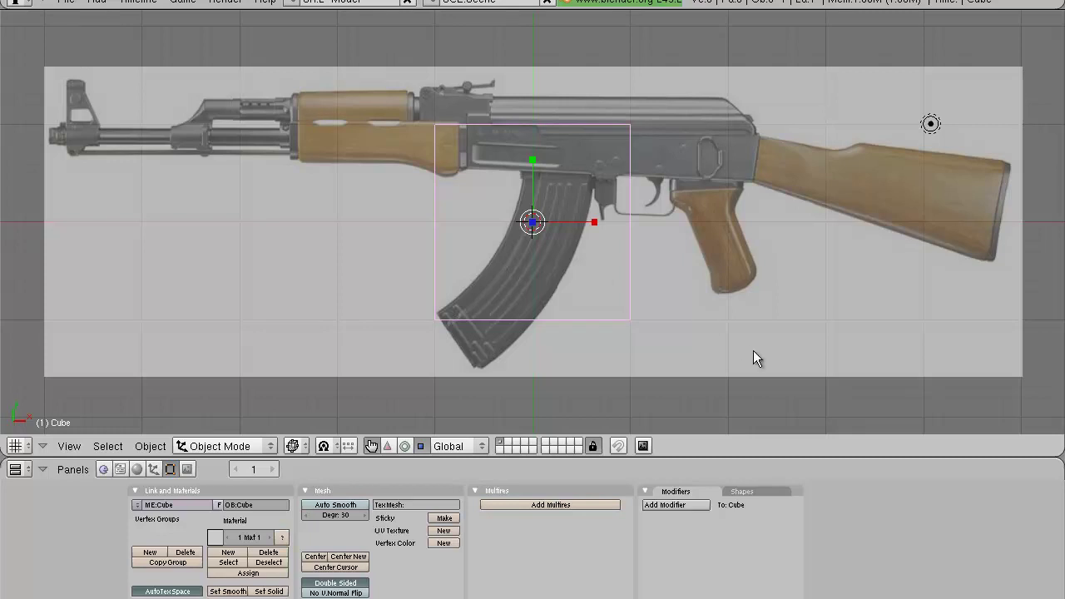
Try scaling the cube by 2 and by 0.5, cancelling both
key("s")
key("Escape")
key("s")
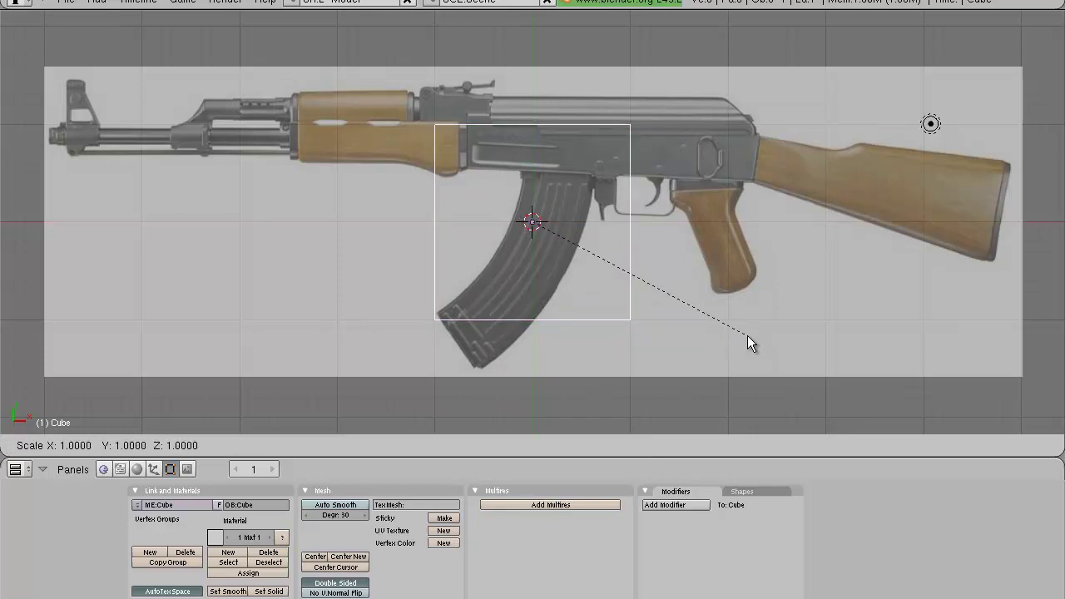
key("2")
key("Escape")
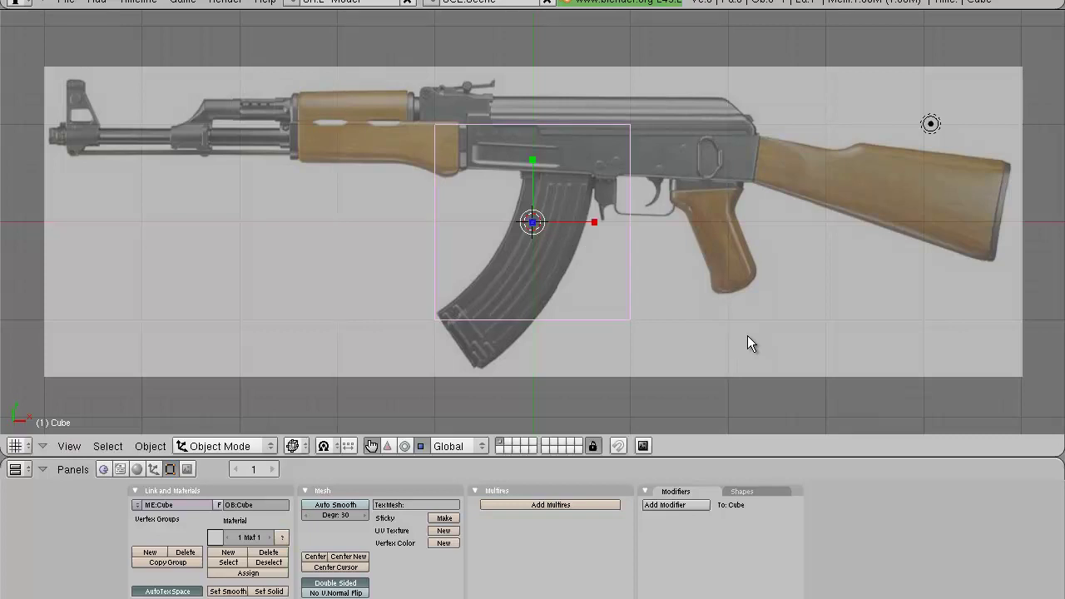
type("s0.5")
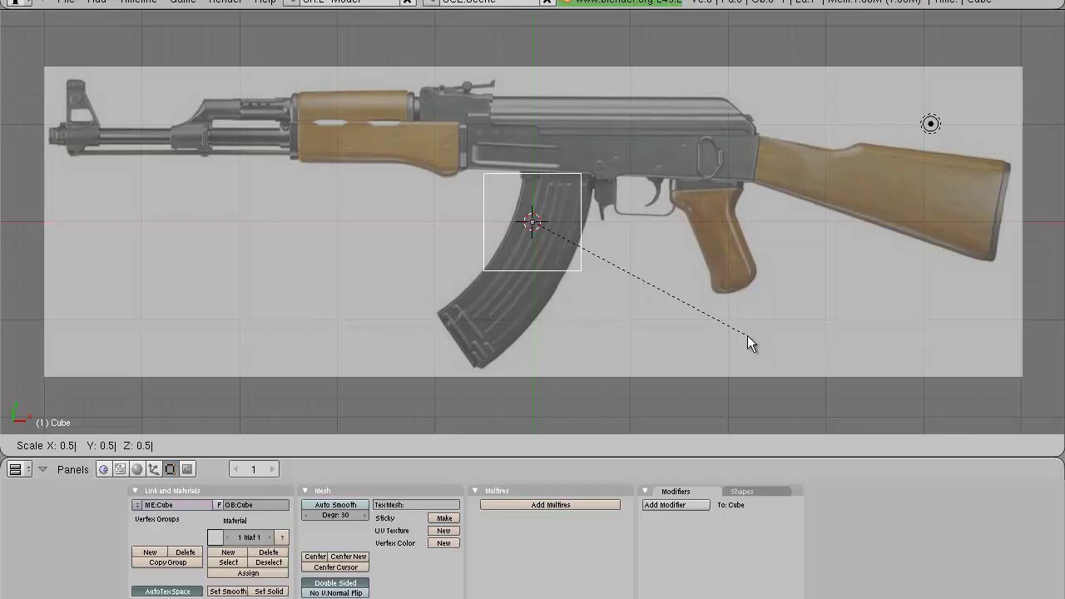
key("Escape")
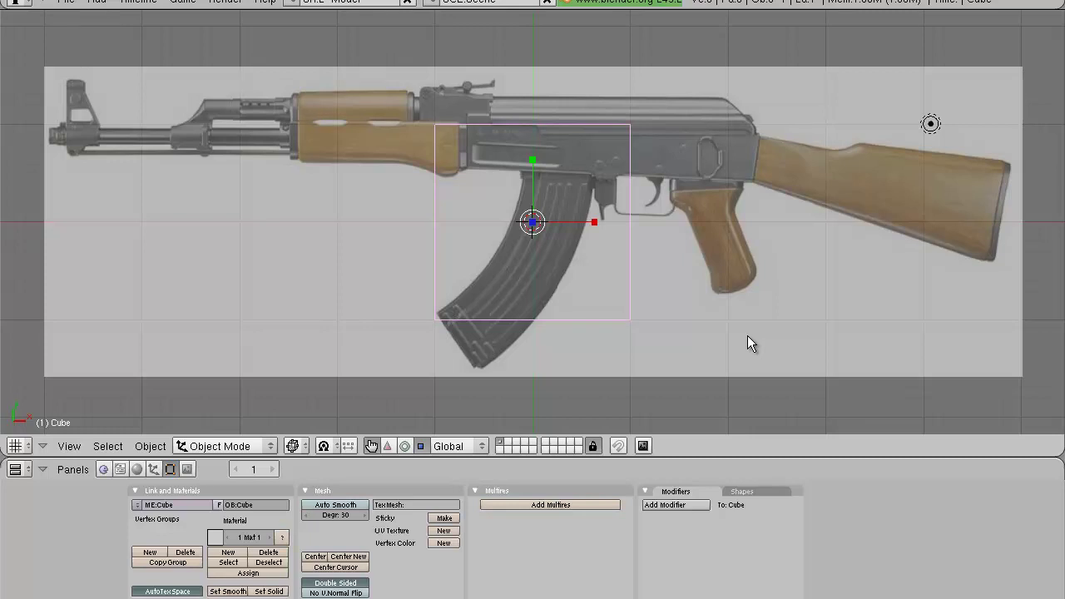
Rotate 45° about Z and move 2 units along X, undoing both, then paste topics into Notepad
key("r")
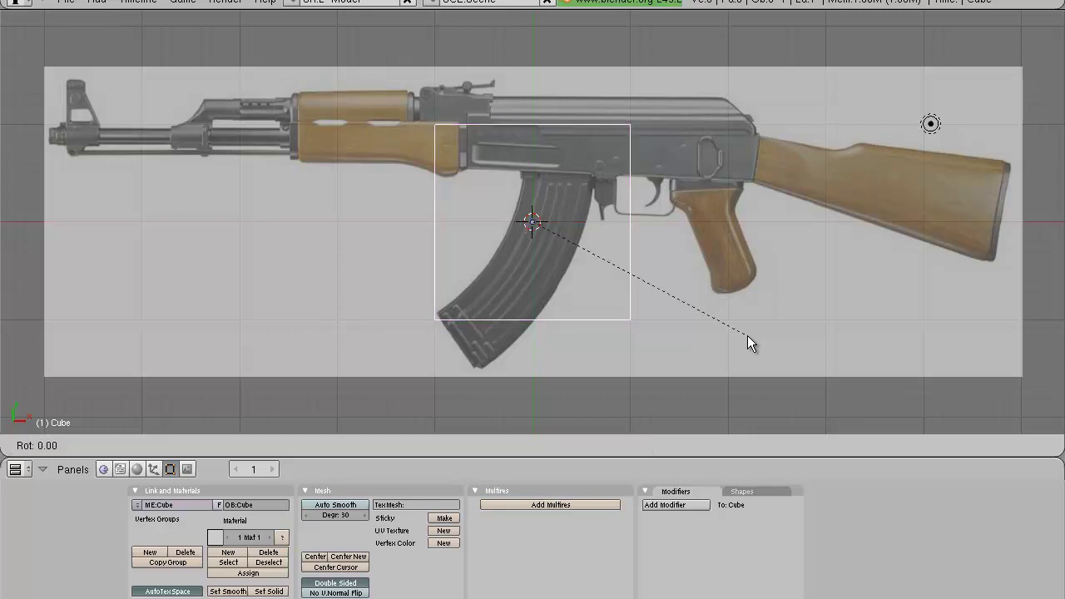
type("z45")
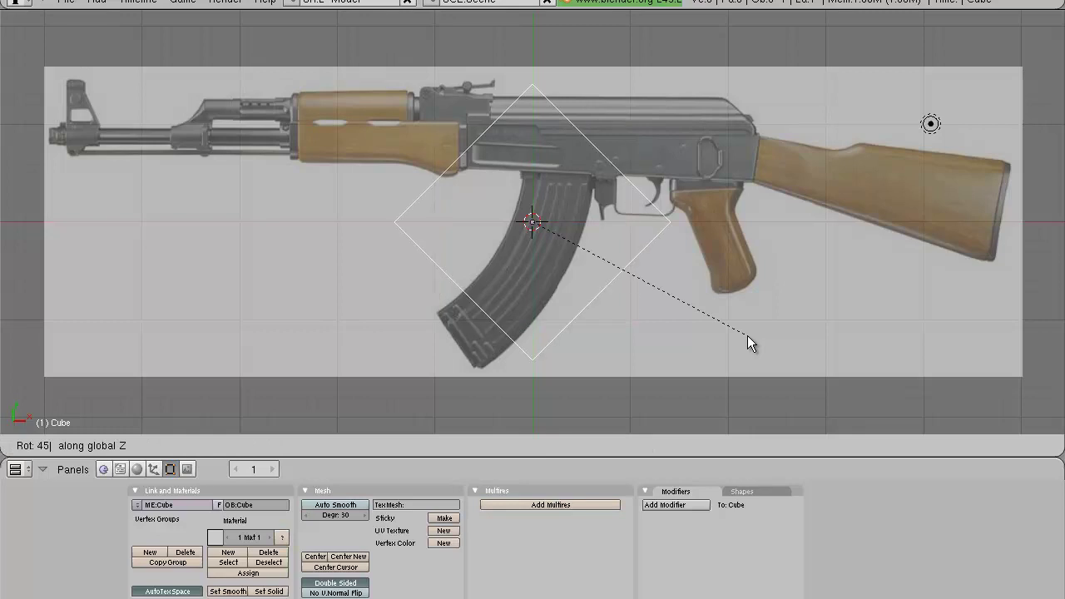
key("Return")
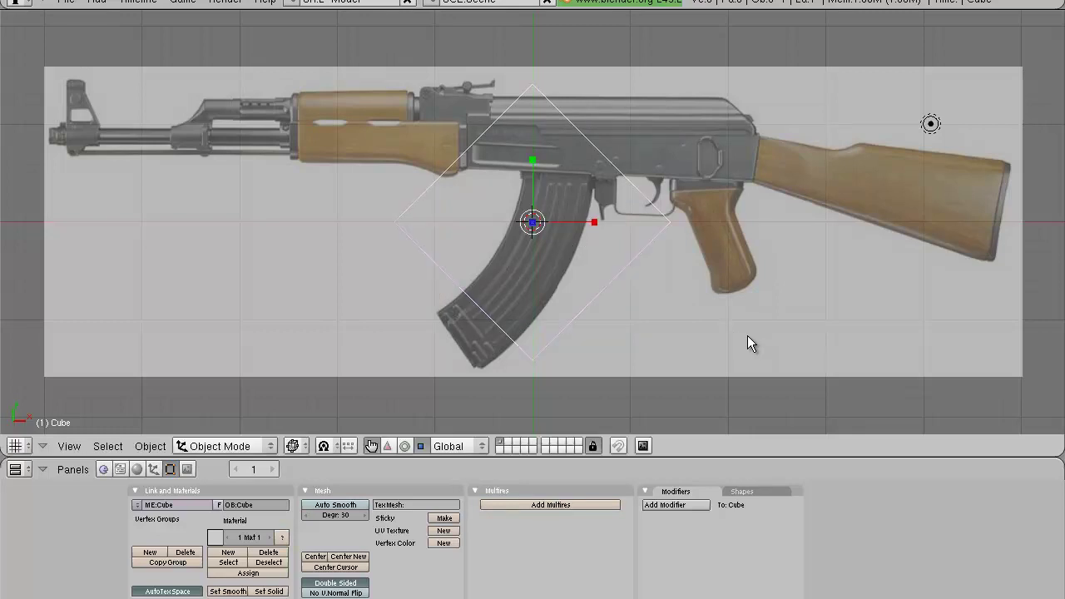
key("ctrl+z")
type("gx")
type("2")
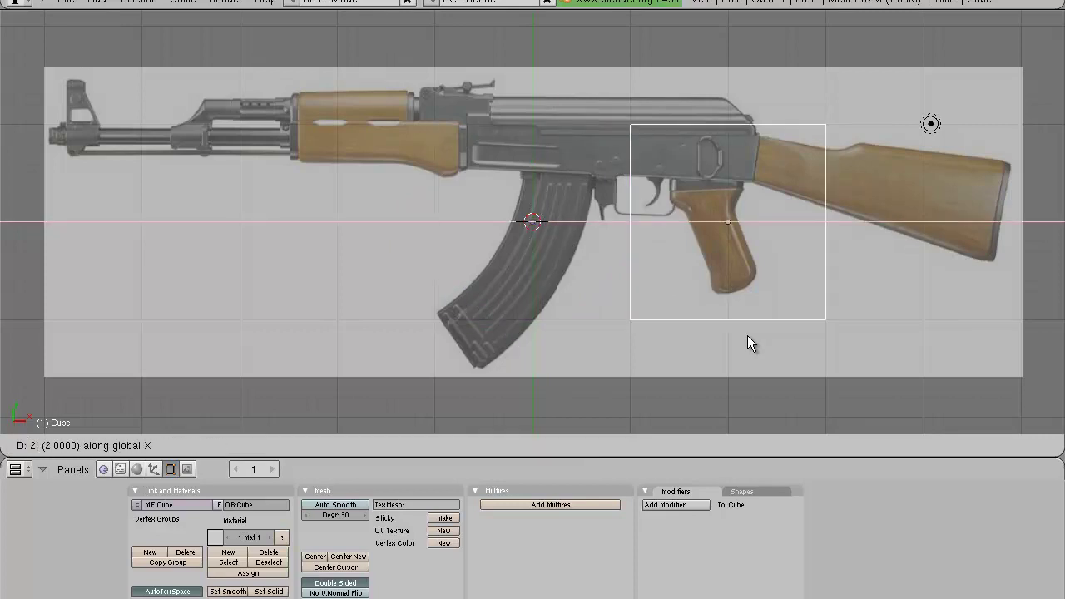
key("Return")
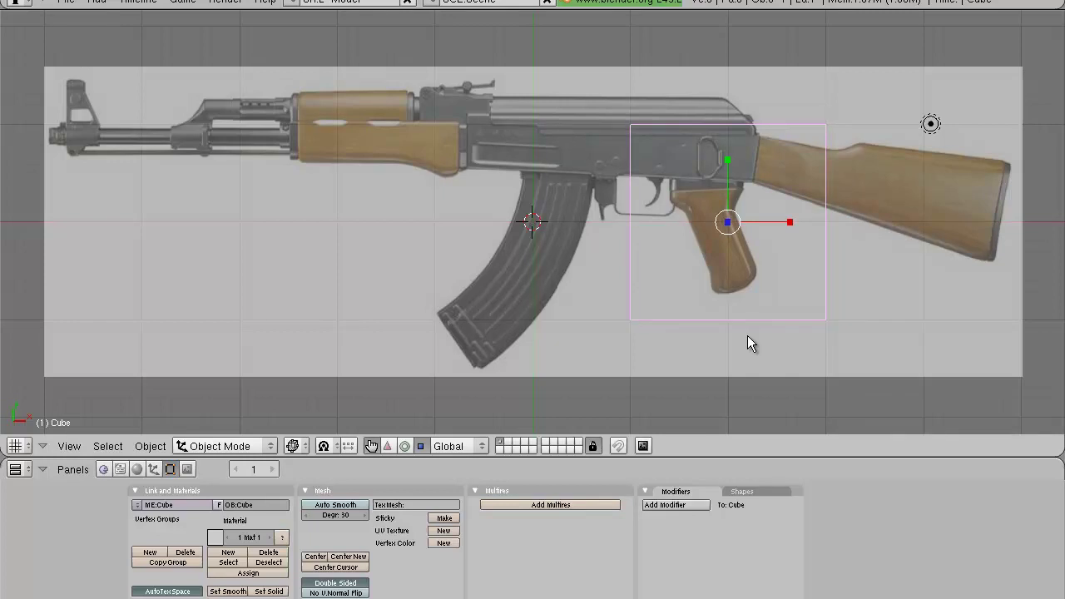
key("ctrl+z")
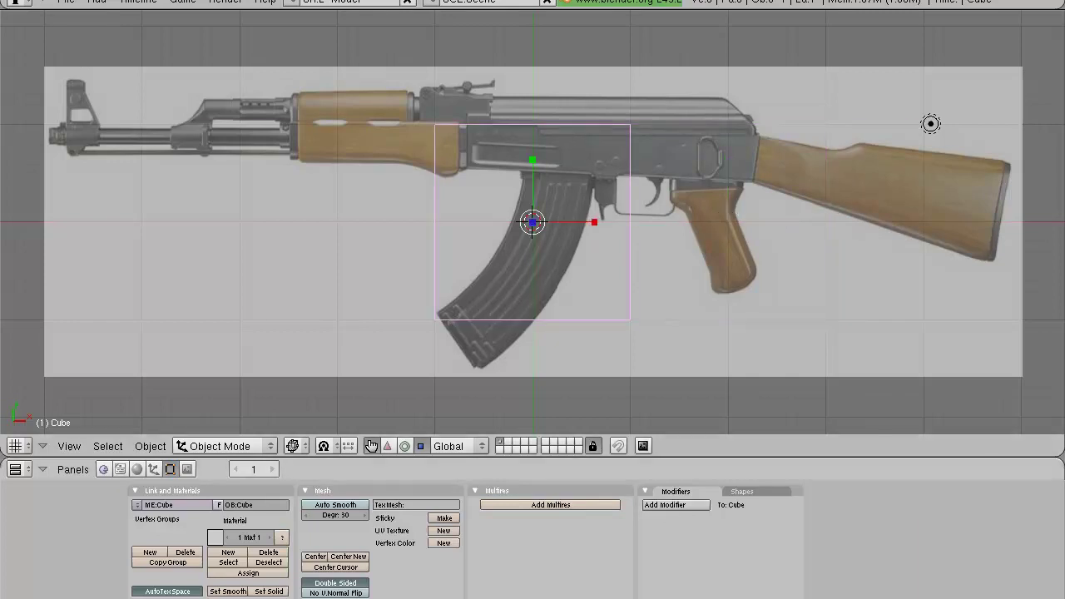
key("alt+Tab")
type("BACKGROUND IMAGE WIREFRAME BASIC CONTROLS AXIS EDIT MODE MERGE, EXTRUDE END")
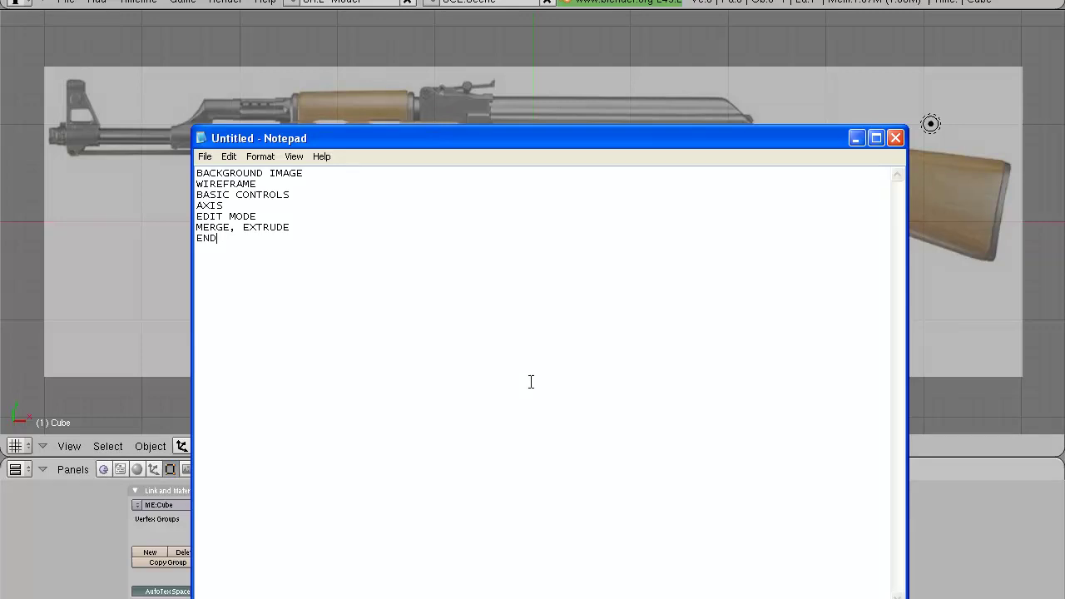
Minimize the Notepad topic notes to return to the Blender viewport
left_click(856, 139)
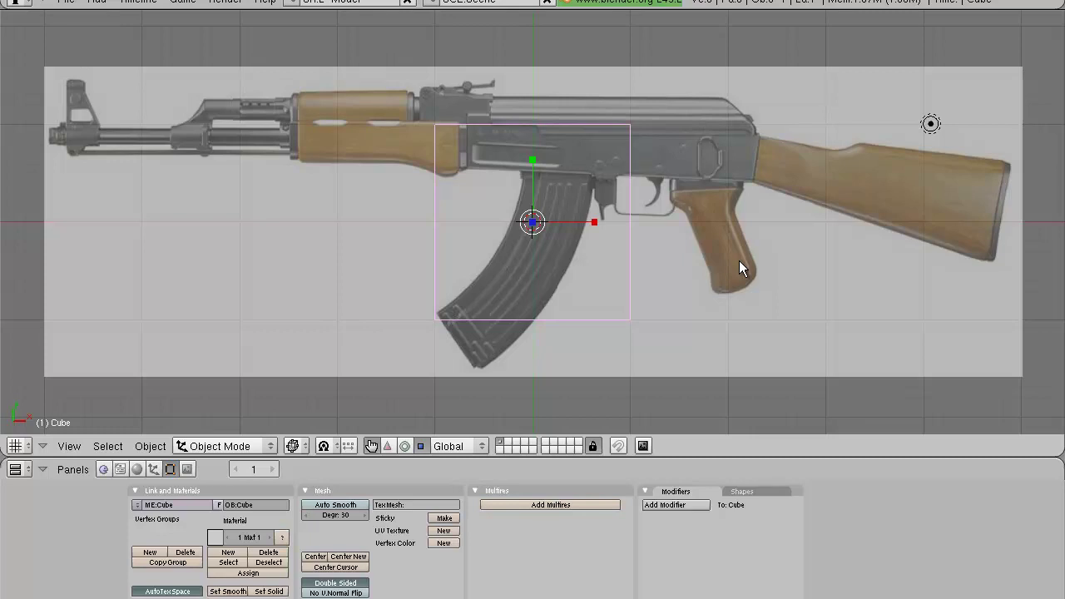
Switch the cube into Edit Mode from the Mode menu, deselect all, and orbit to see it in 3D
left_click(271, 446)
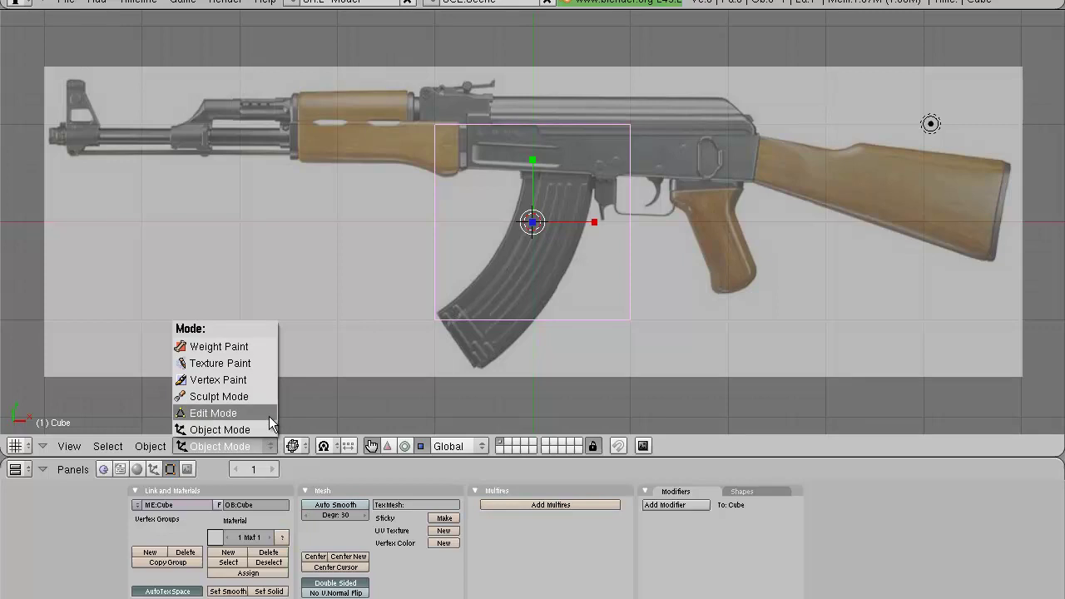
left_click(269, 416)
scroll(353, 377, "up", 2)
key("a")
scroll(352, 377, "down", 1)
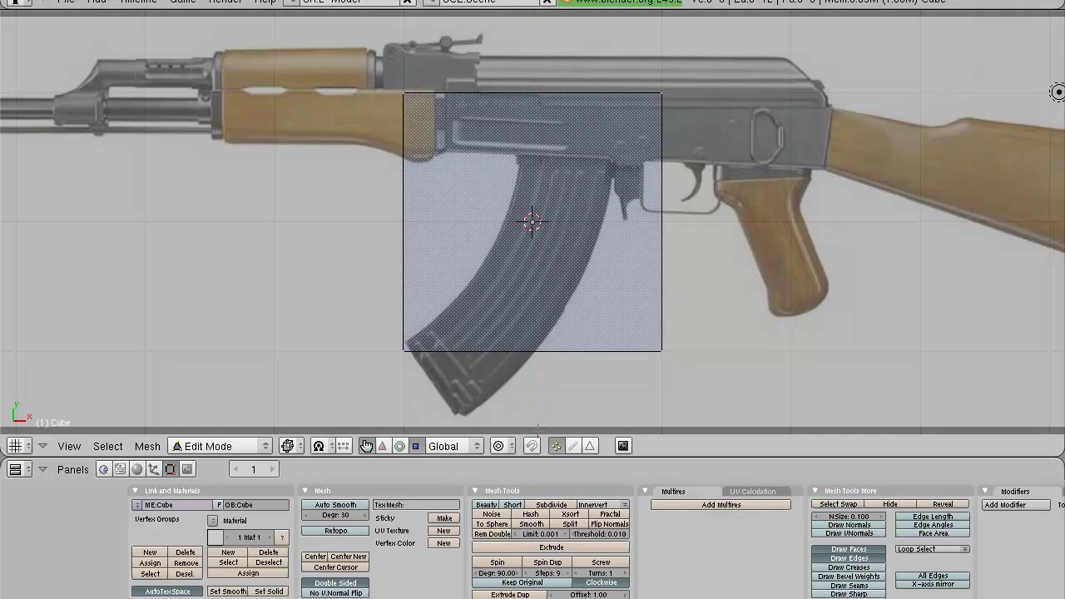
middle_click_drag(582, 420, 580, 367)
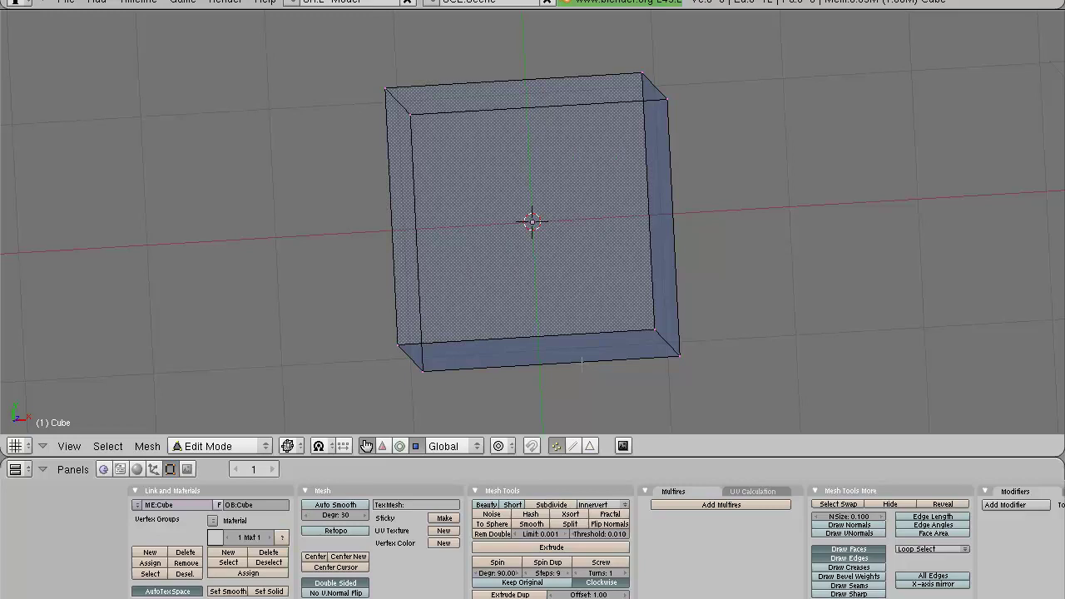
Select the lower-right corner vertex, nudge it along X, then try and cancel grab, rotate and scale
right_click(666, 339)
key("g")
key("x")
left_click(666, 342)
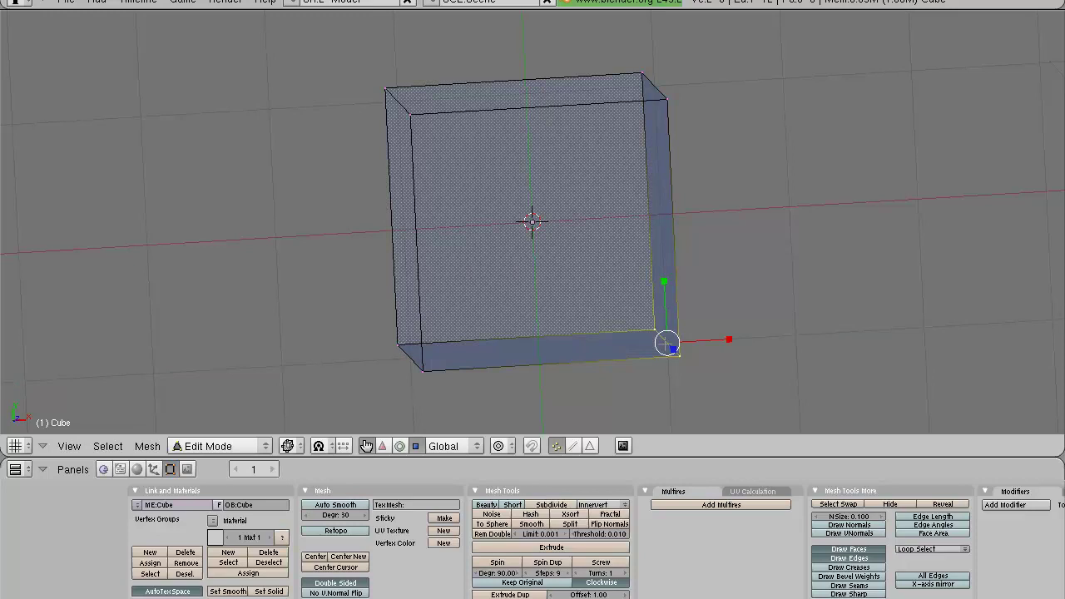
key("g")
key("Escape")
key("r")
key("Escape")
key("s")
key("Escape")
In edge select mode, select two bottom and two top edges, then deselect them
left_click(576, 445)
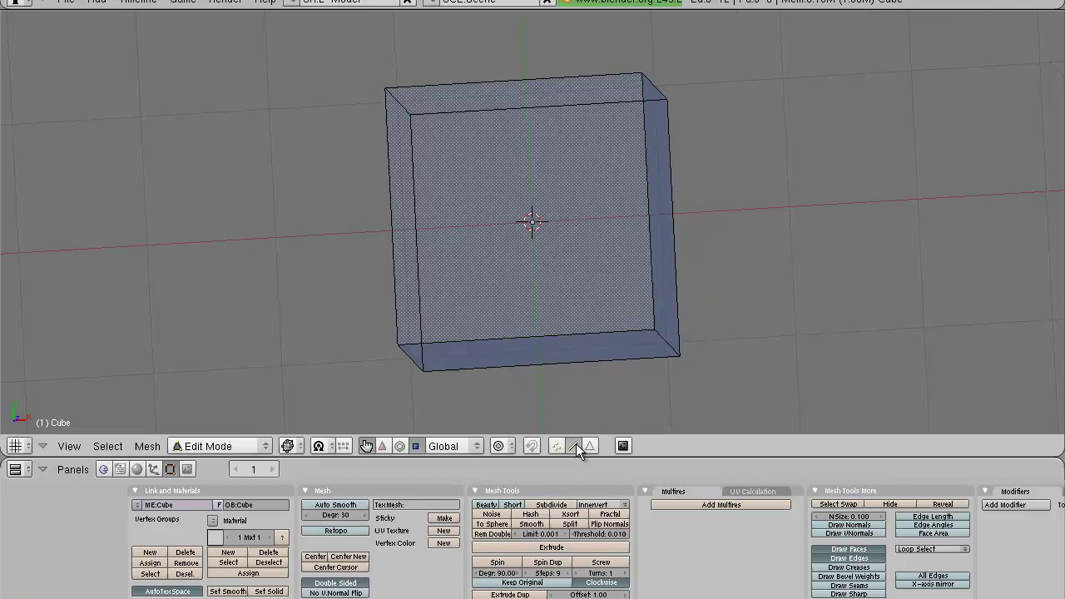
right_click(547, 363)
right_click(541, 337, "shift")
right_click(512, 108, "shift")
right_click(512, 82, "shift")
key("a")
In face select mode, select the front, bottom and left faces, then deselect them
left_click(589, 446)
right_click(544, 235)
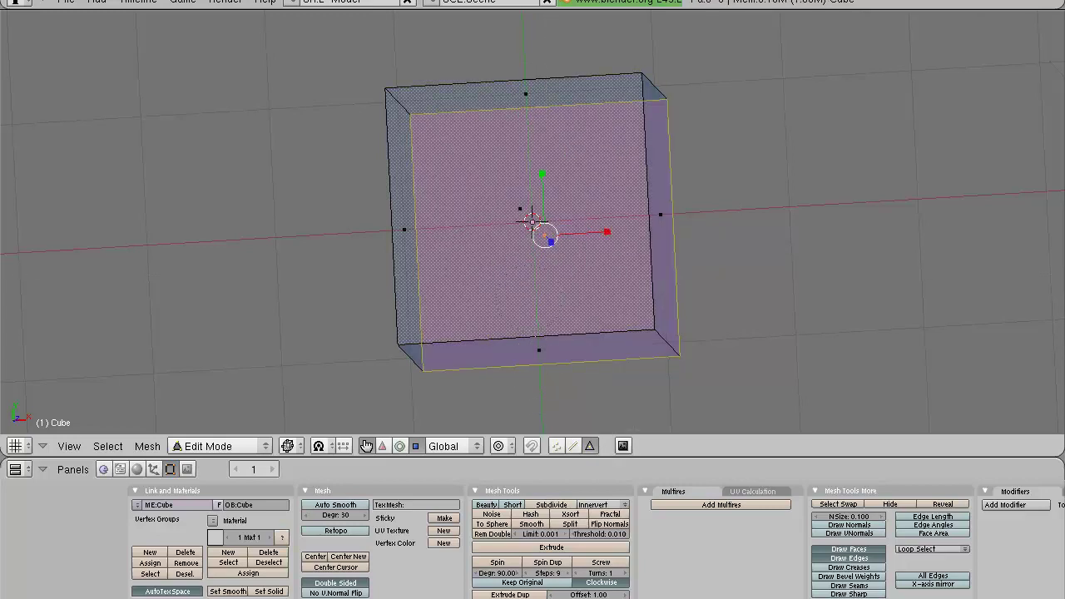
right_click(539, 350, "shift")
right_click(405, 229, "shift")
key("a")
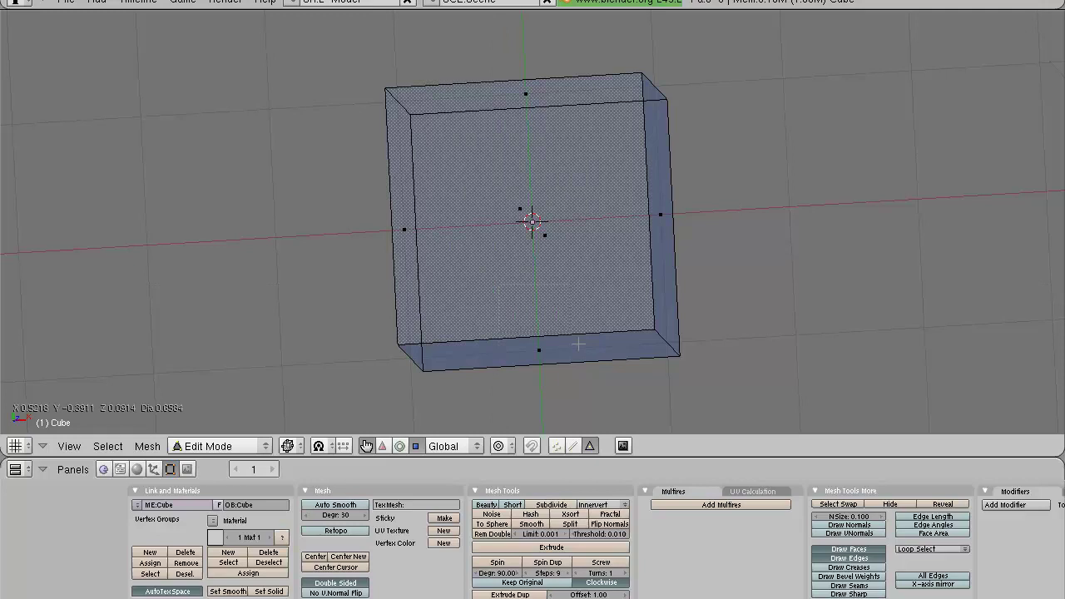
right_click(539, 349)
key("a")
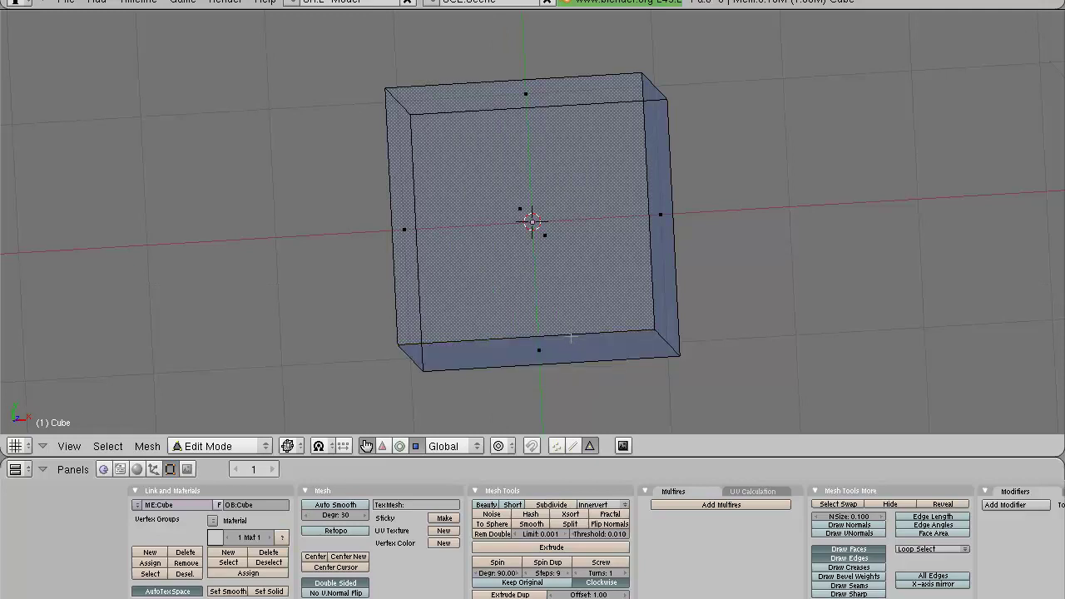
Circle-select the top and bottom faces with B, then clear the selection
key("b")
key("b")
mouse_move(569, 333)
left_mouse_down()
mouse_move(541, 345)
mouse_move(533, 250)
mouse_move(657, 108)
mouse_move(404, 229)
mouse_move(580, 220)
left_mouse_up()
key("Escape")
key("a")
key("Escape")
key("a")
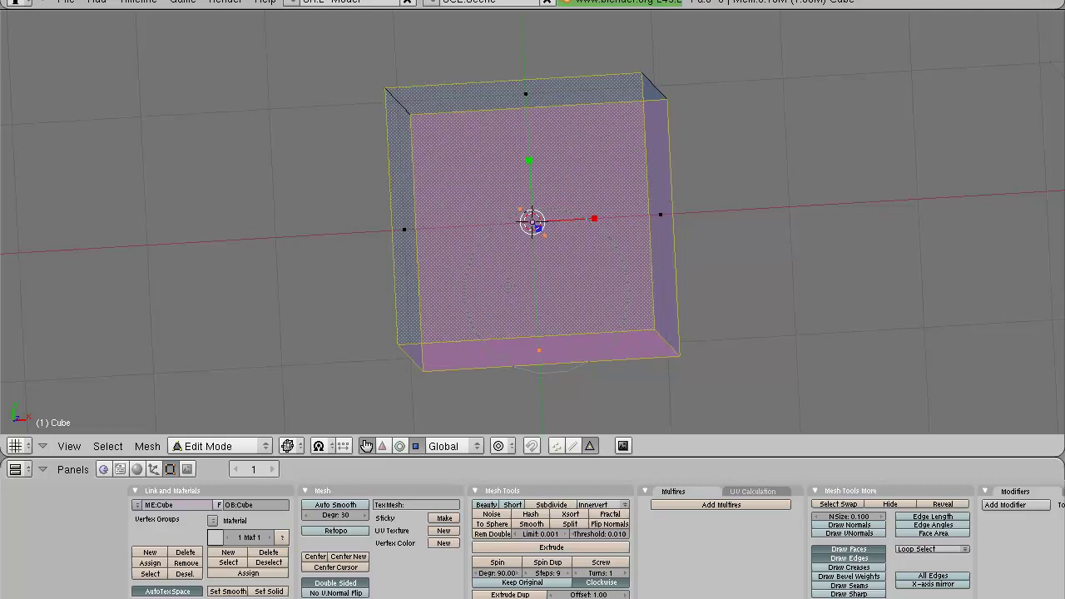
Select the left and right faces, deselect them, and return to front view
right_click(403, 229, "shift")
right_click(660, 214, "shift")
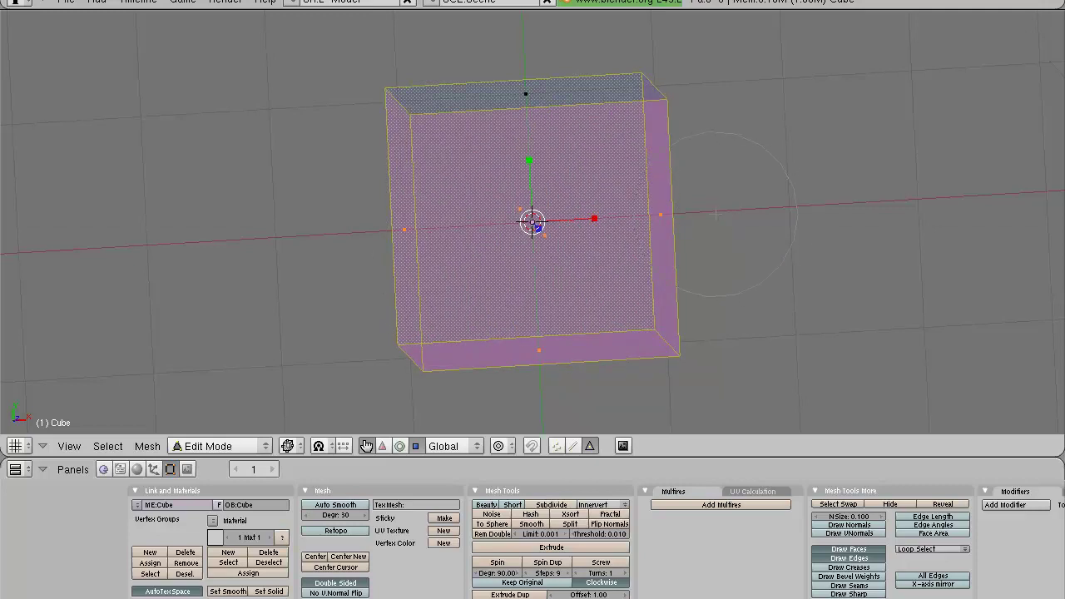
mouse_move(716, 214)
middle_mouse_down()
mouse_move(712, 282)
mouse_move(655, 363)
mouse_move(541, 373)
mouse_move(473, 366)
mouse_move(407, 335)
mouse_move(391, 245)
middle_mouse_up()
key("Escape")
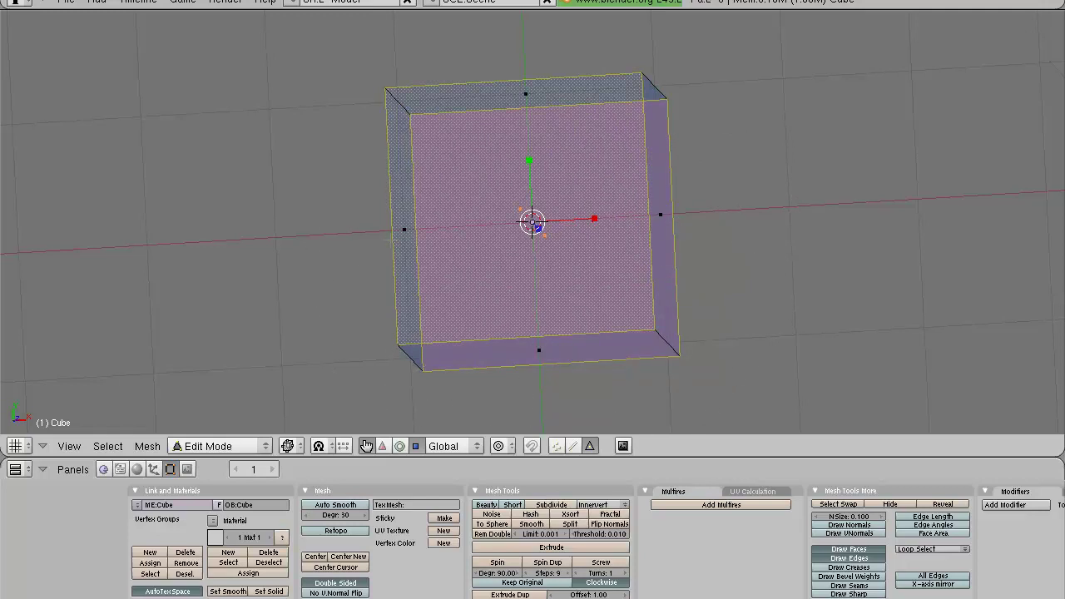
key("a")
key("a")
key("a")
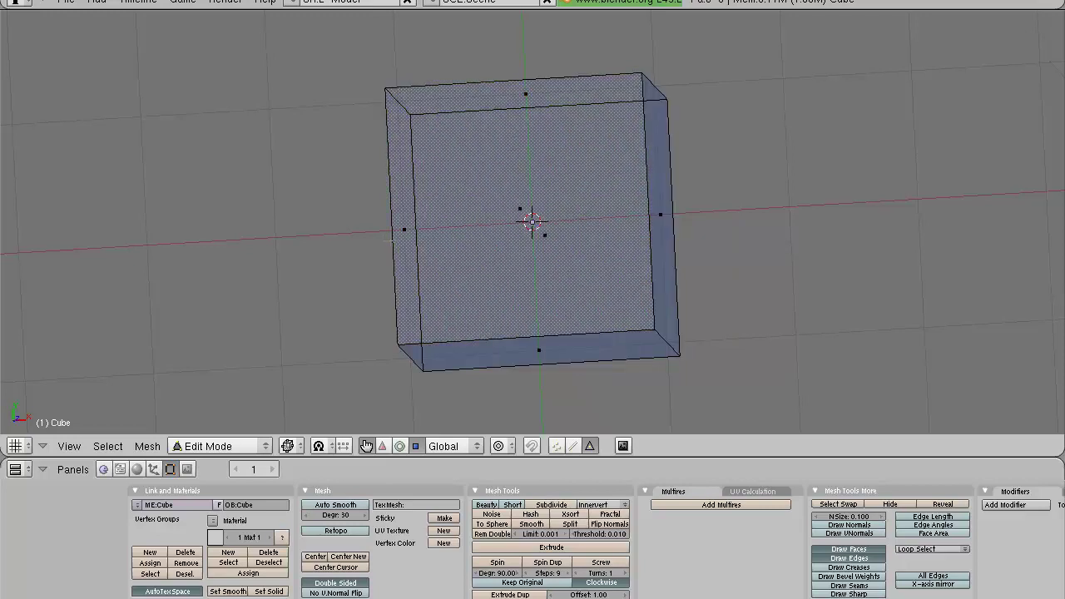
key("KP_1")
left_click(557, 446)
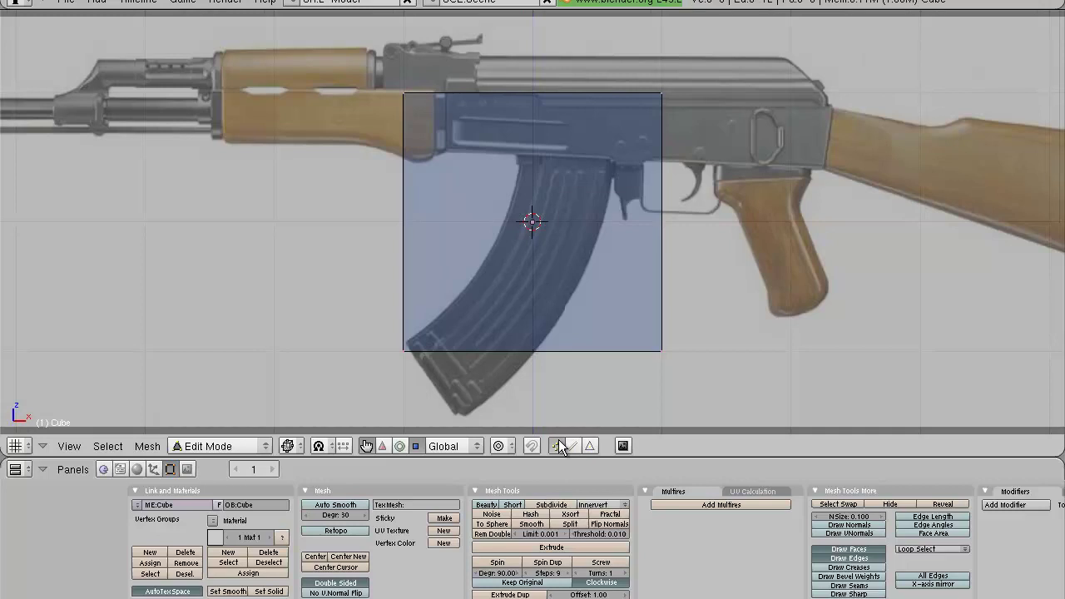
key("b")
left_click_drag(581, 96, 765, 363)
key("b")
left_click_drag(687, 230, 383, 83)
middle_click_drag(682, 82, 617, 118, "shift")
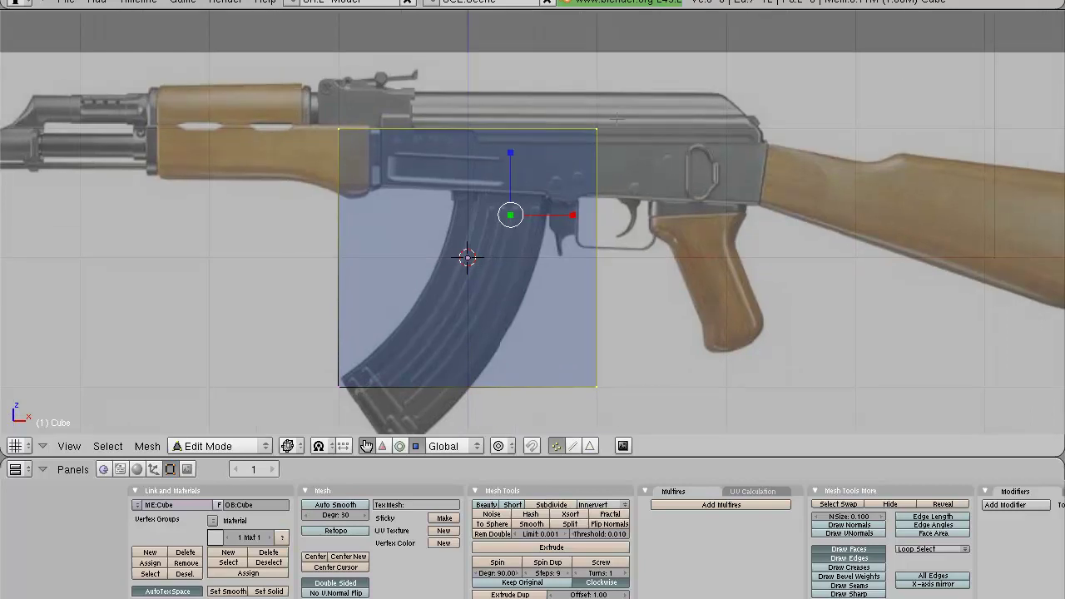
key("e")
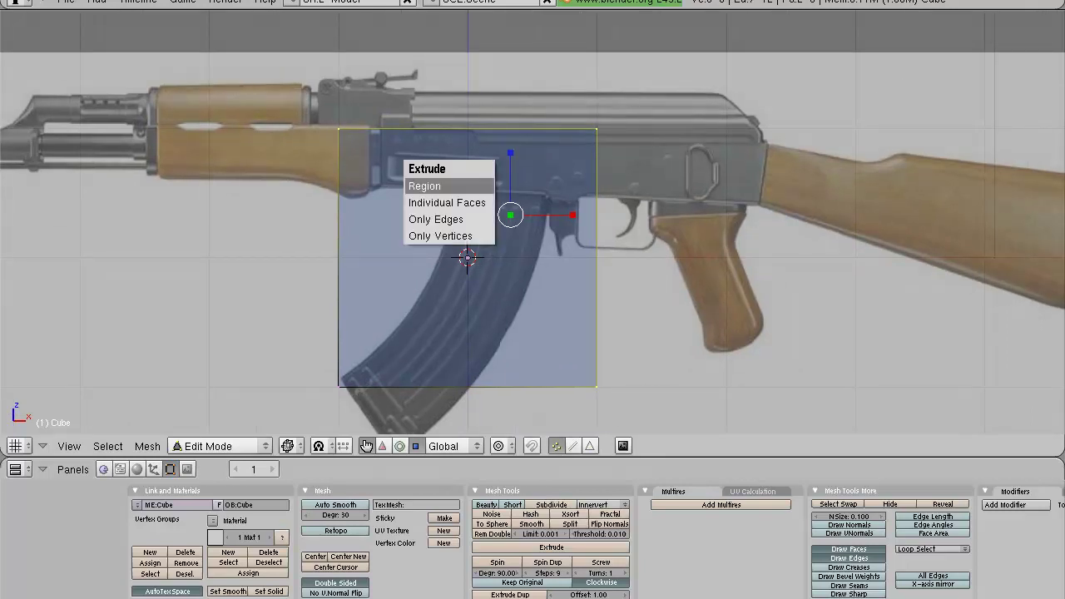
left_click(456, 187)
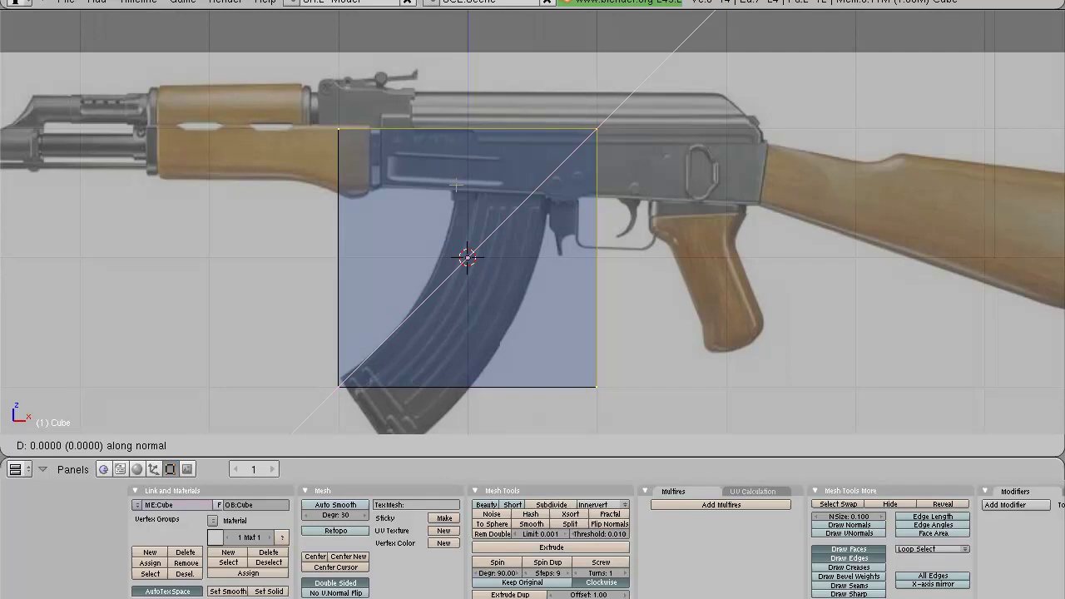
scroll(456, 185, "down", 1)
scroll(456, 185, "down", 1)
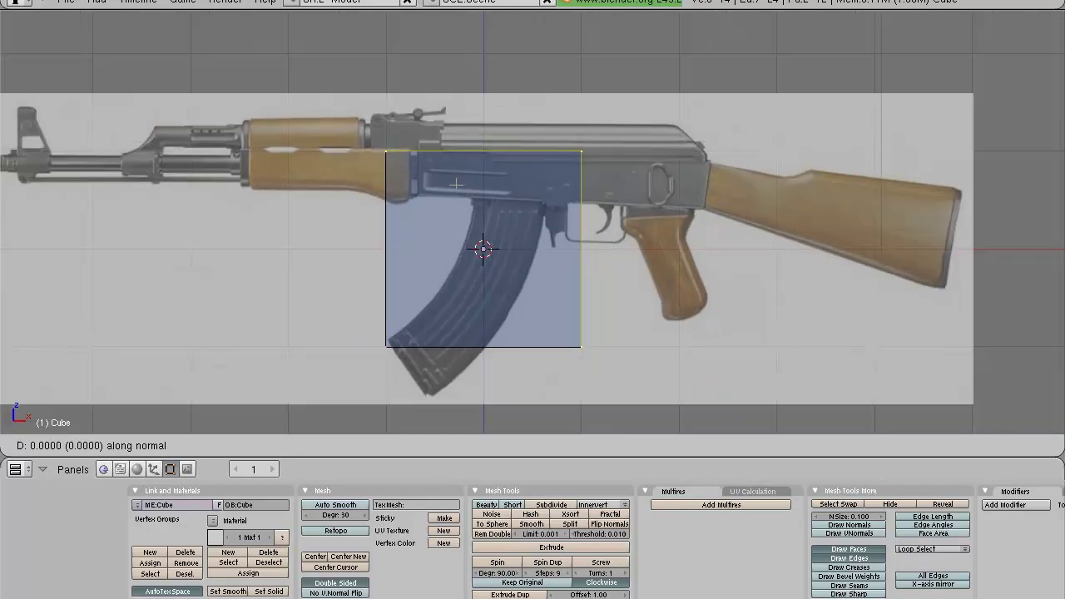
left_click(551, 110)
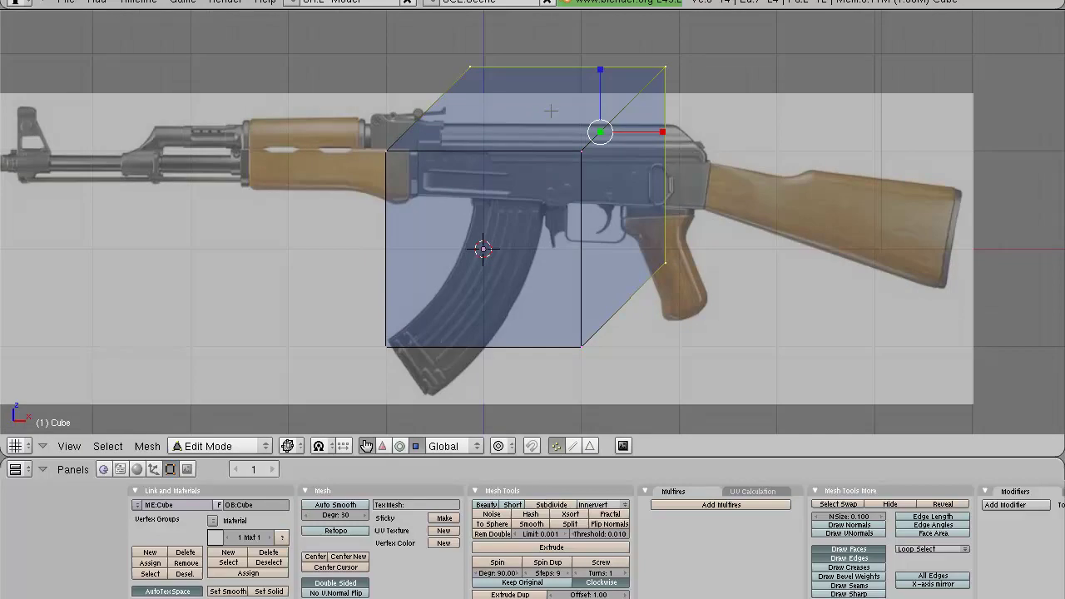
key("s")
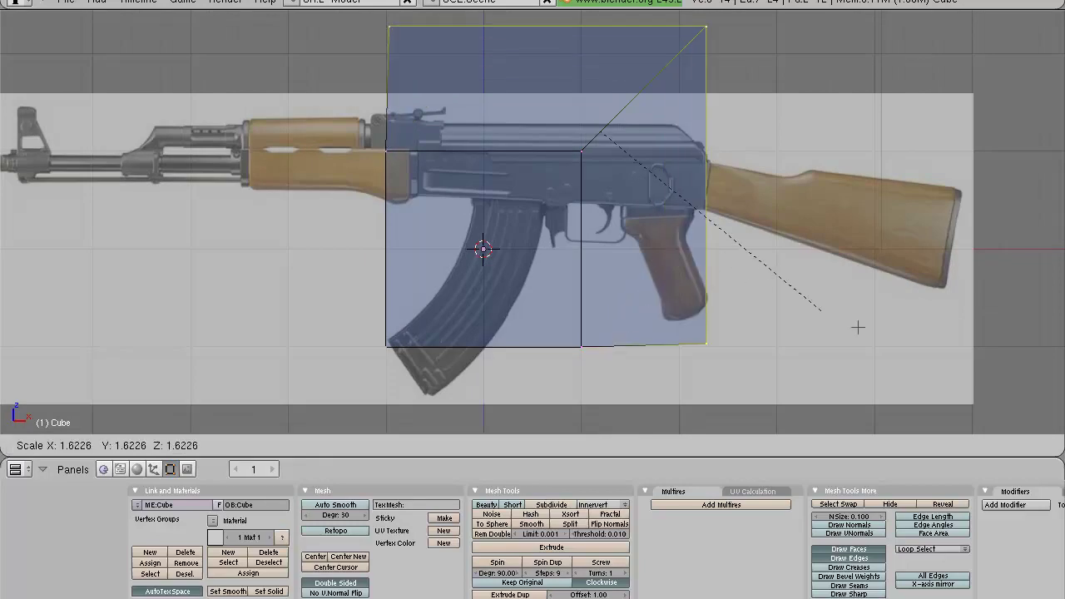
left_click(915, 341)
key("r")
key("y")
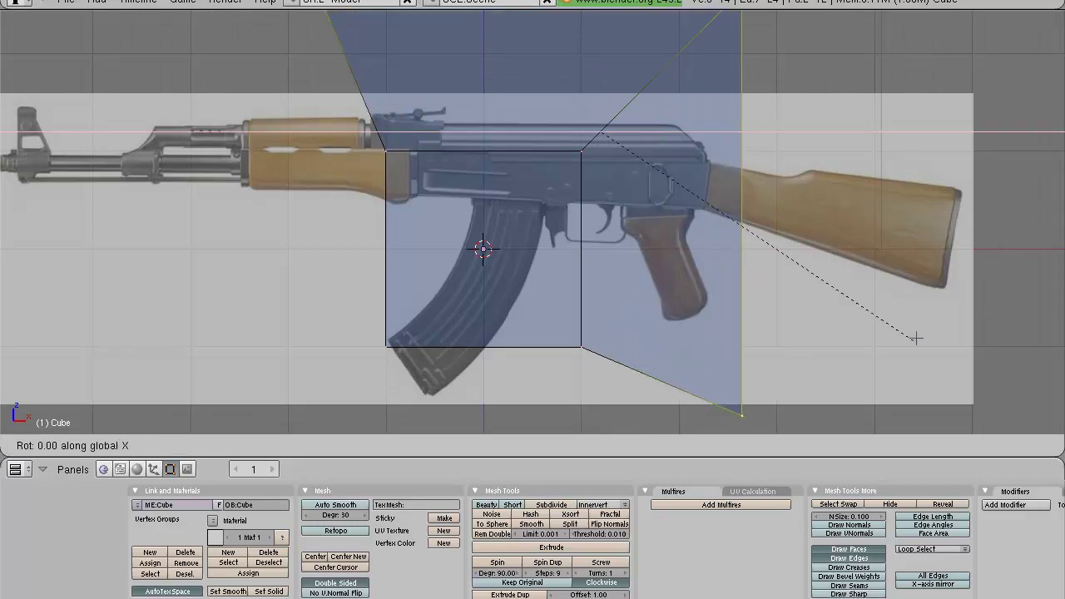
left_click(892, 177)
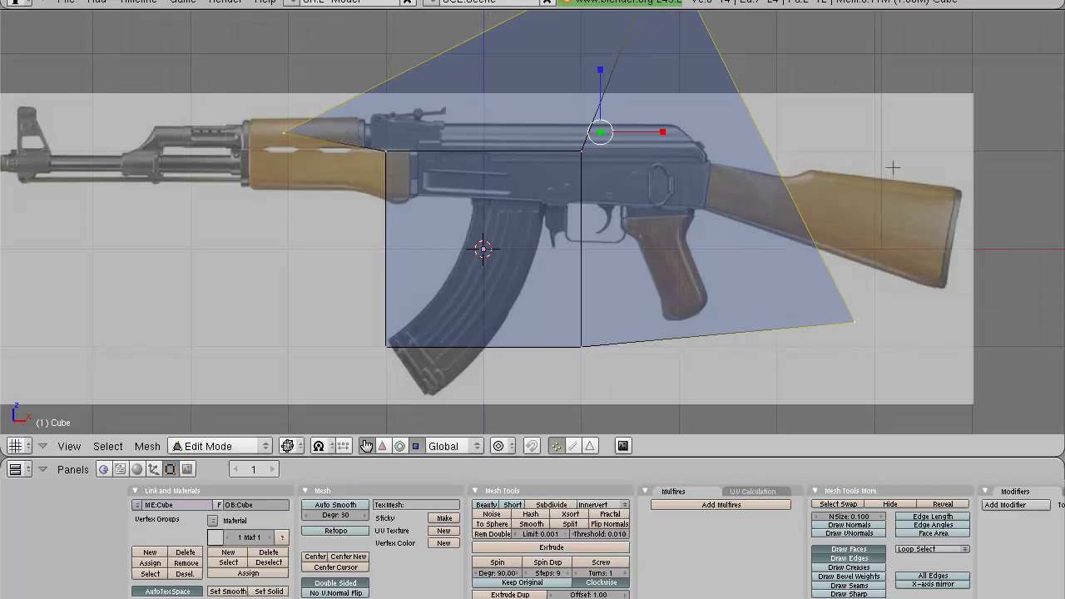
key("g")
key("x")
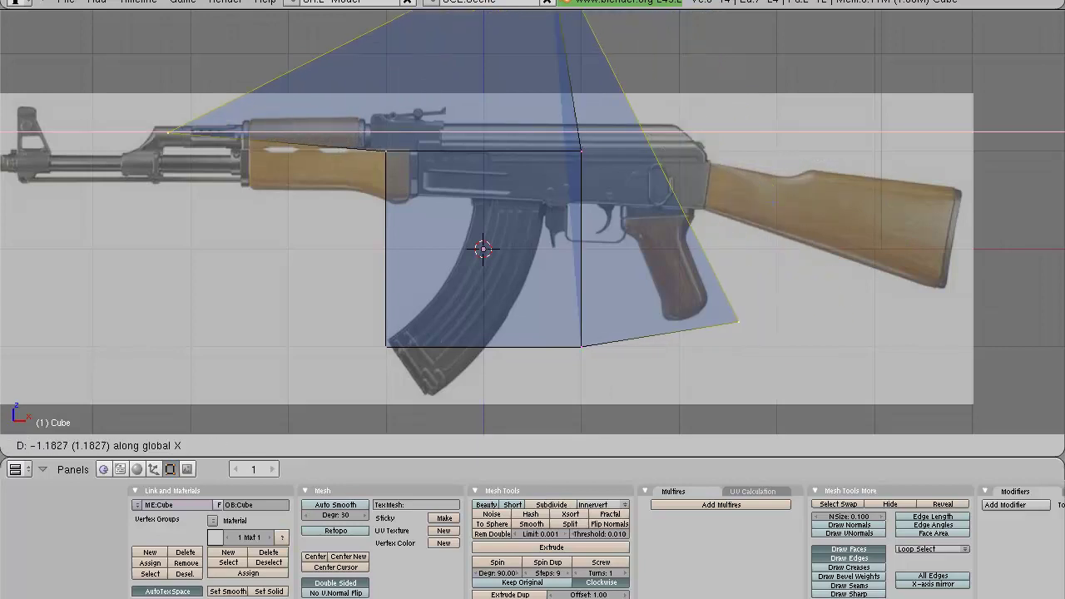
left_click(799, 200)
middle_click_drag(799, 200, 475, 258)
key("Tab")
key("Tab")
key("ctrl+z")
key("ctrl+z")
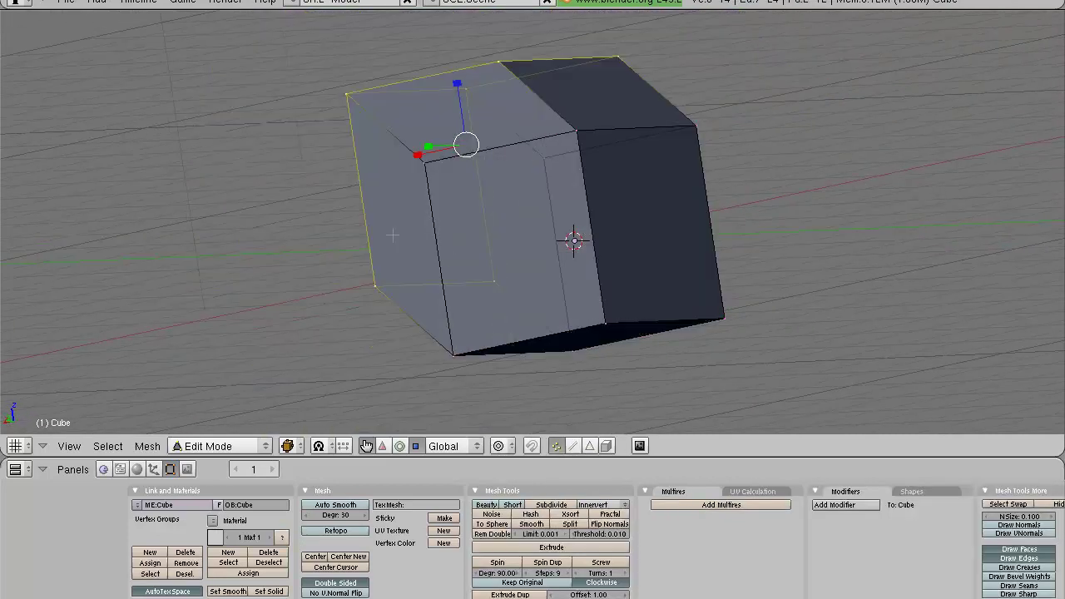
In front view, box-select the cube's right-side vertices and extrude that face to the right
key("a")
key("KP_1")
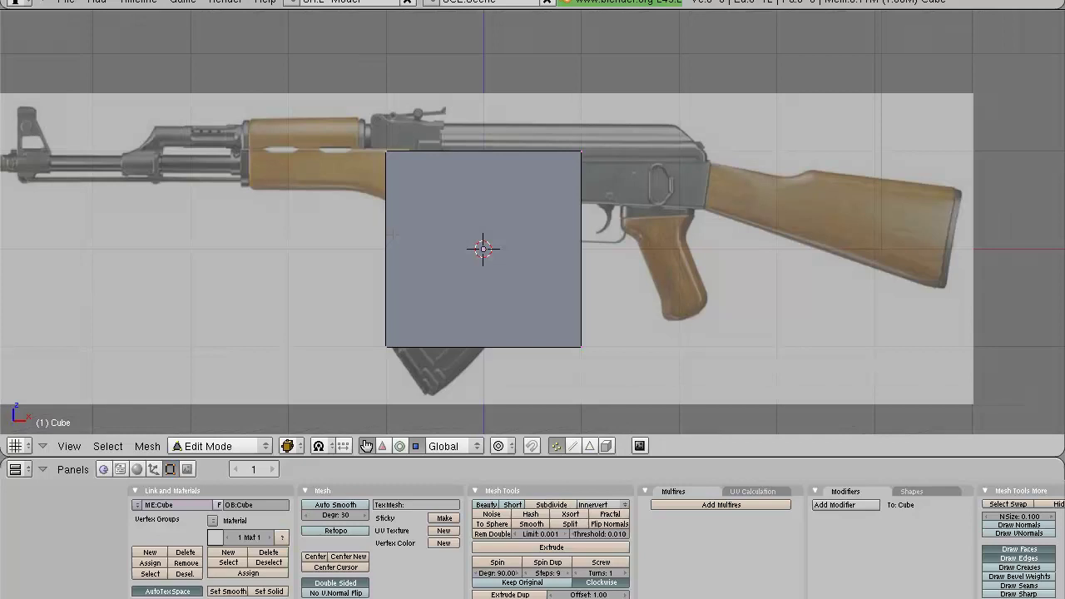
scroll(533, 224, "up", 2)
middle_click_drag(533, 223, 409, 185, "shift")
key("b")
left_click_drag(464, 36, 531, 388)
key("e")
left_click(531, 388)
left_click(564, 389)
Box-select the inner vertical edge and move it along X to near the left side
key("a")
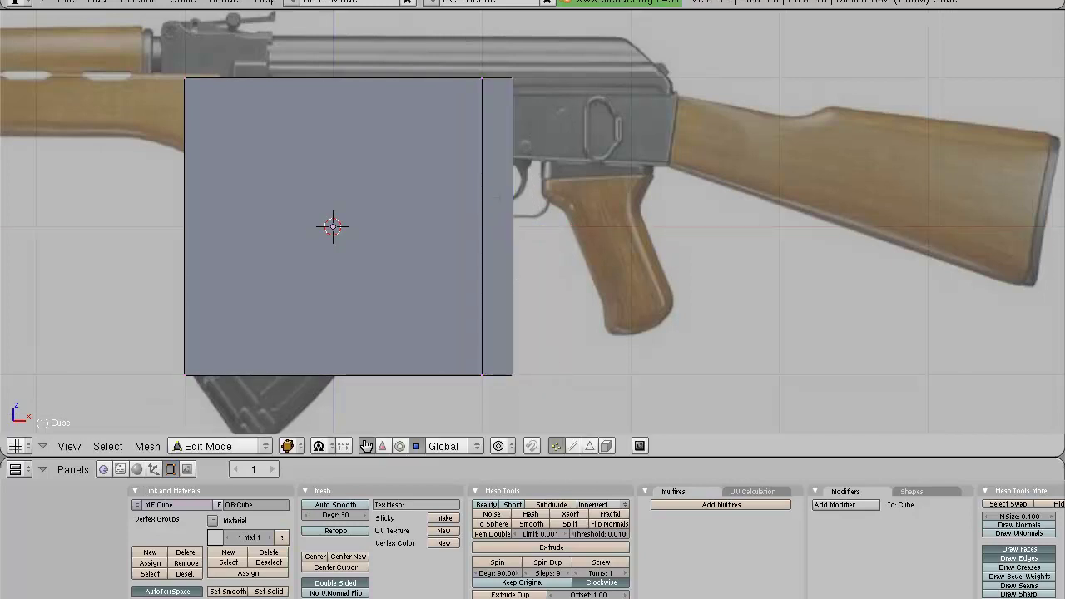
key("b")
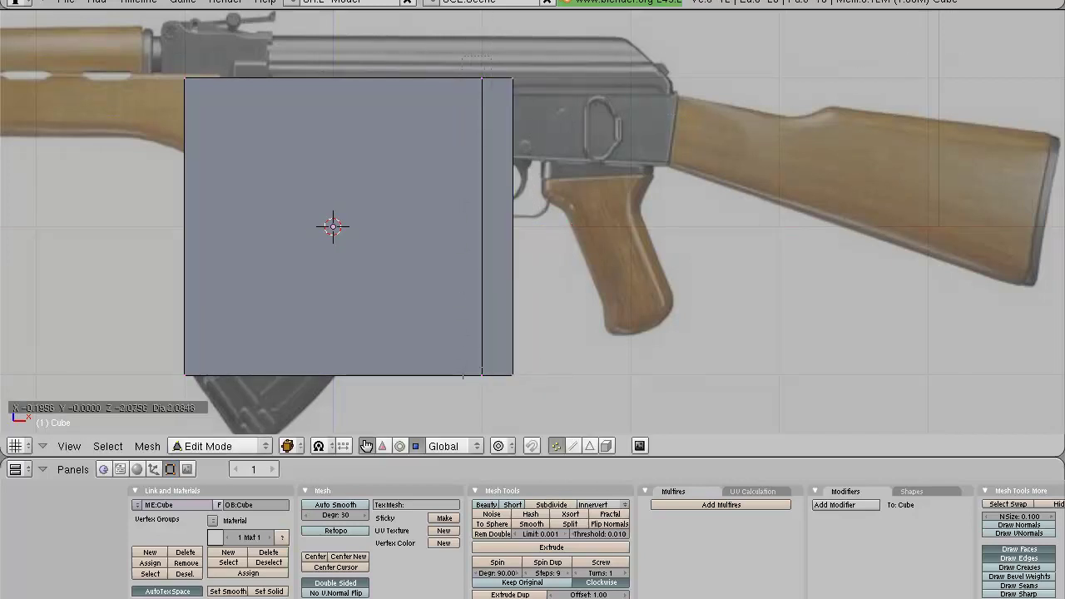
left_click_drag(491, 408, 462, 59)
key("g")
key("x")
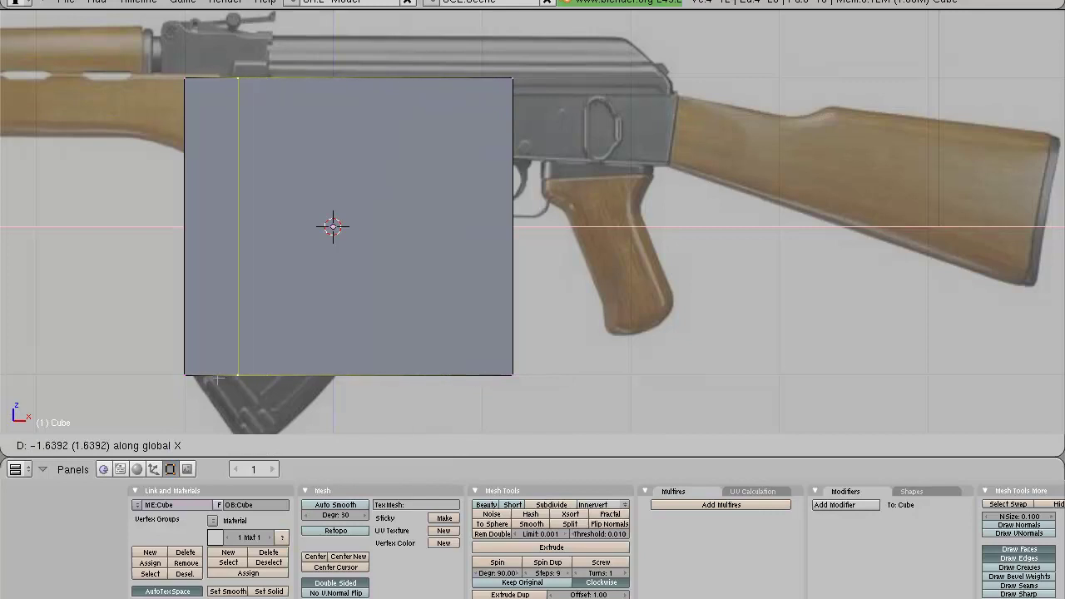
left_click(213, 379)
Merge the top-right and bottom-right corner vertices At Center via the W specials menu
mouse_move(396, 158)
middle_mouse_down()
mouse_move(402, 192)
mouse_move(423, 183)
middle_mouse_up()
key("a")
key("b")
key("b")
left_click(497, 83)
right_click(501, 88)
key("w")
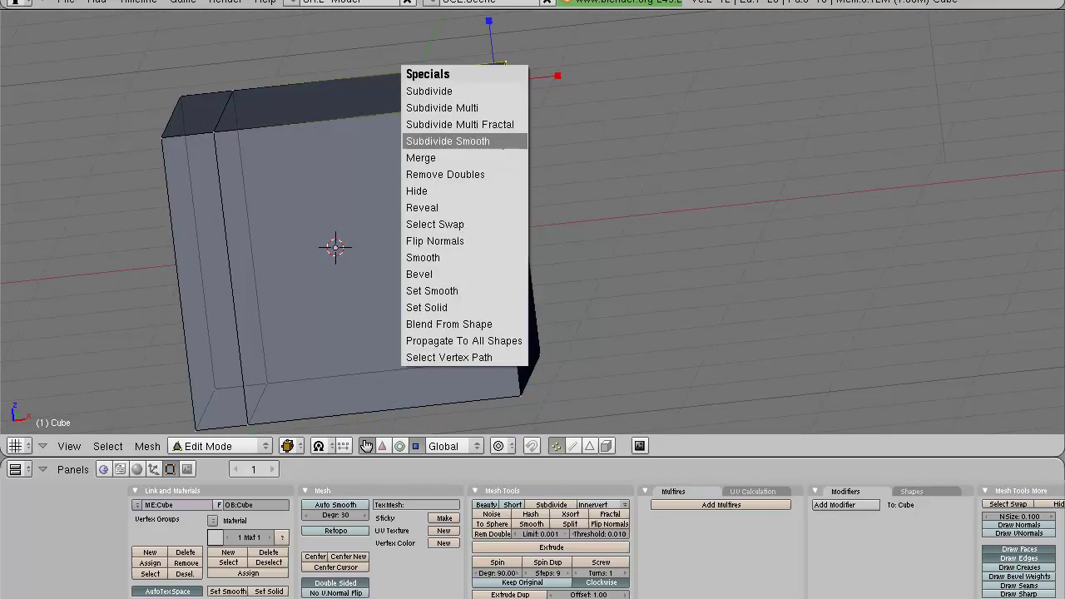
left_click(502, 158)
left_click(502, 159)
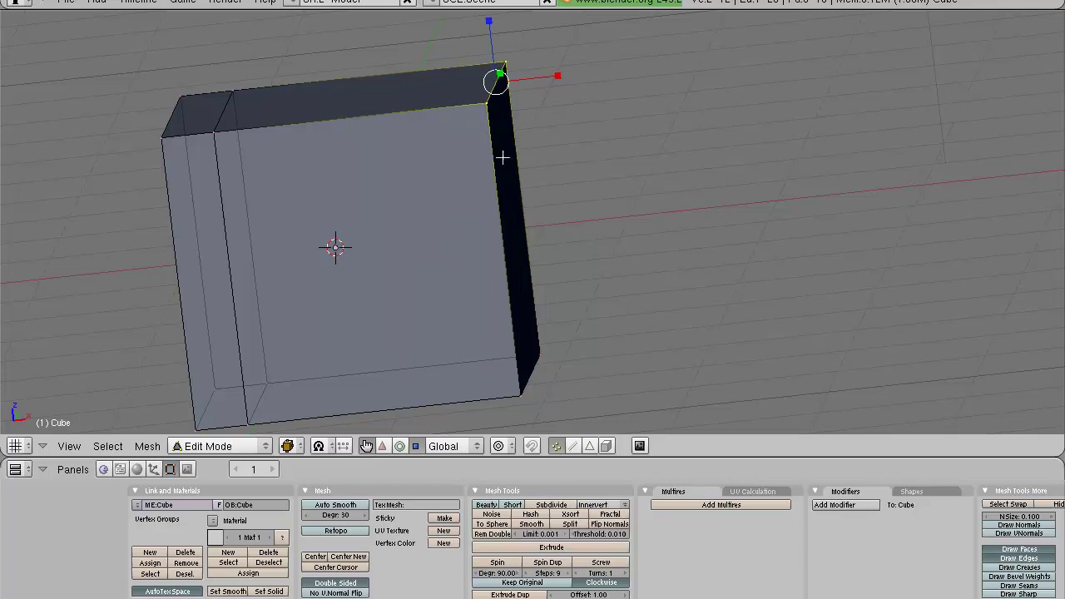
left_click(502, 158)
right_click(530, 373)
key("w")
left_click(529, 374)
left_click(529, 372)
Return to Object Mode and scale the block along Y into a thin slab
key("Tab")
middle_click_drag(529, 372, 497, 178)
middle_click_drag(706, 218, 575, 261)
left_click_drag(555, 253, 515, 238)
Show the slab in front view as wireframe and enter Edit Mode
key("KP_1")
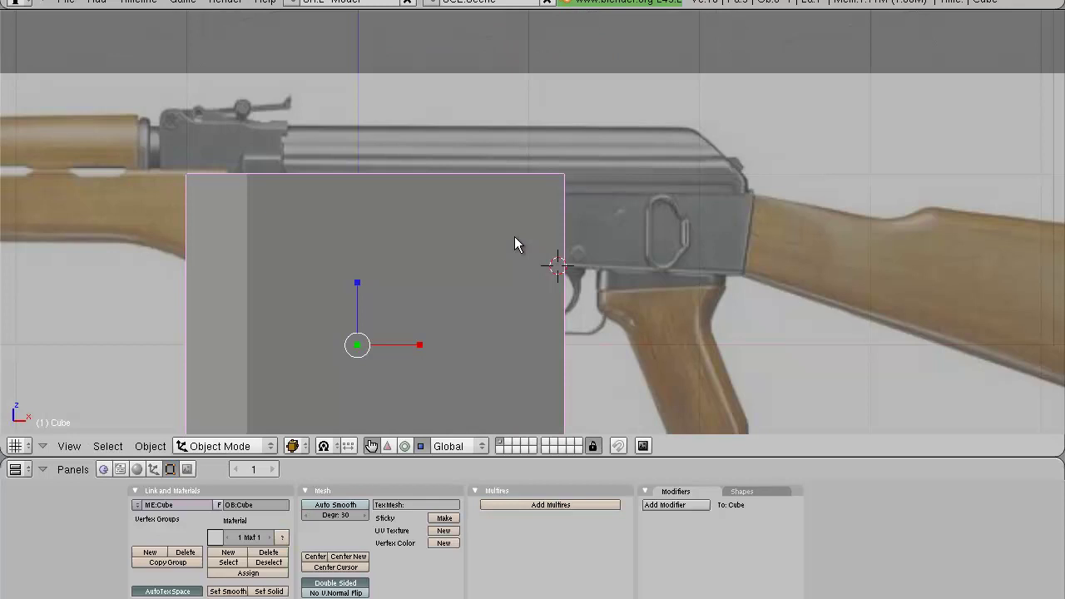
key("z")
scroll(488, 256, "down", 2)
key("Tab")
scroll(404, 362, "up", 1)
middle_click_drag(393, 343, 480, 172, "shift")
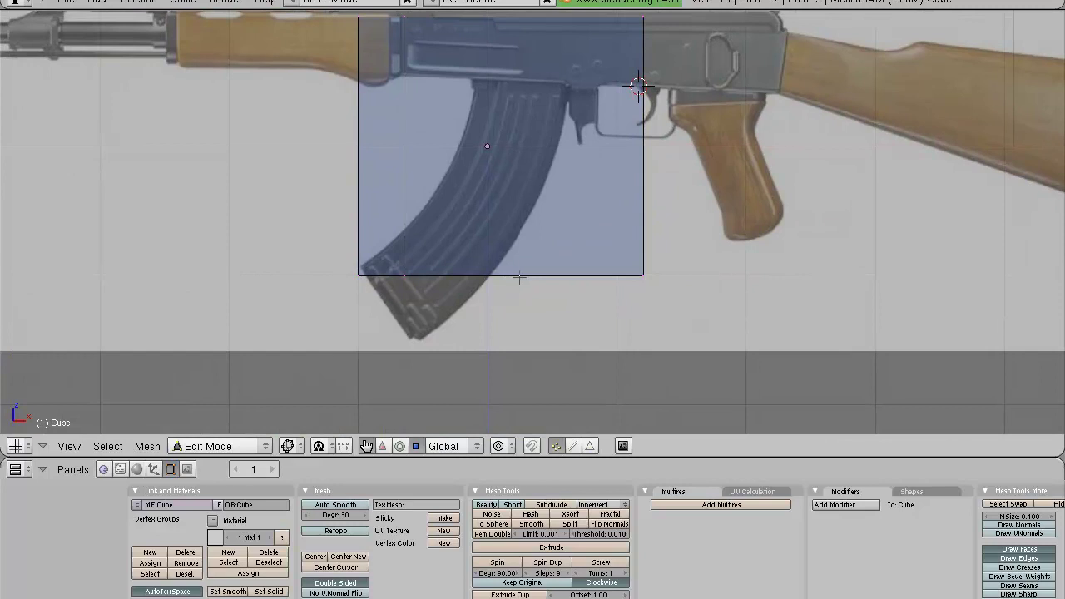
scroll(517, 279, "down", 1)
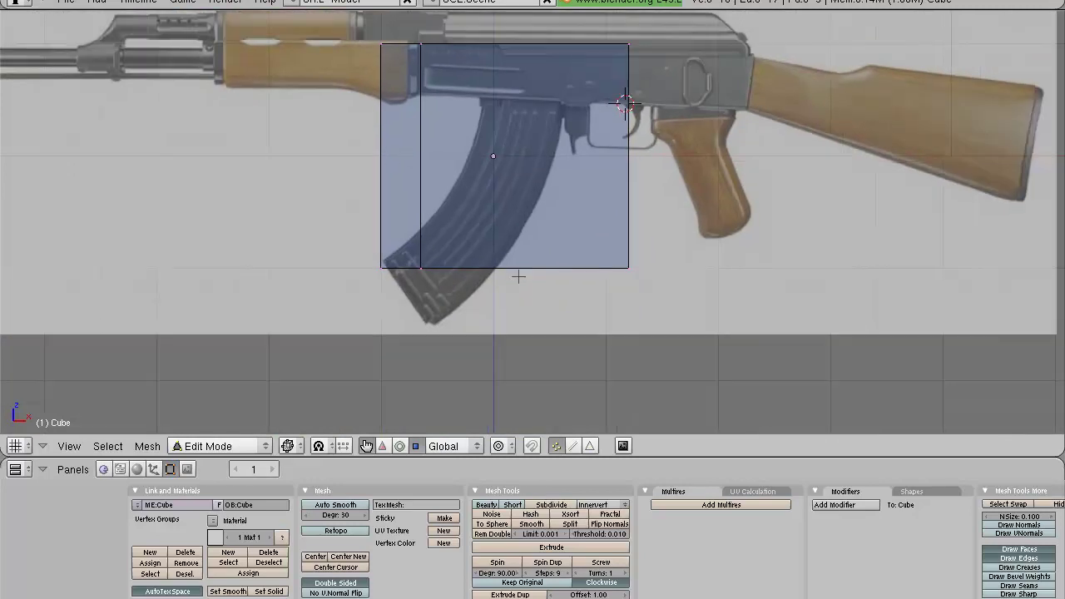
Try a single vertical loop cut slid to the right, then undo it
key("ctrl+r")
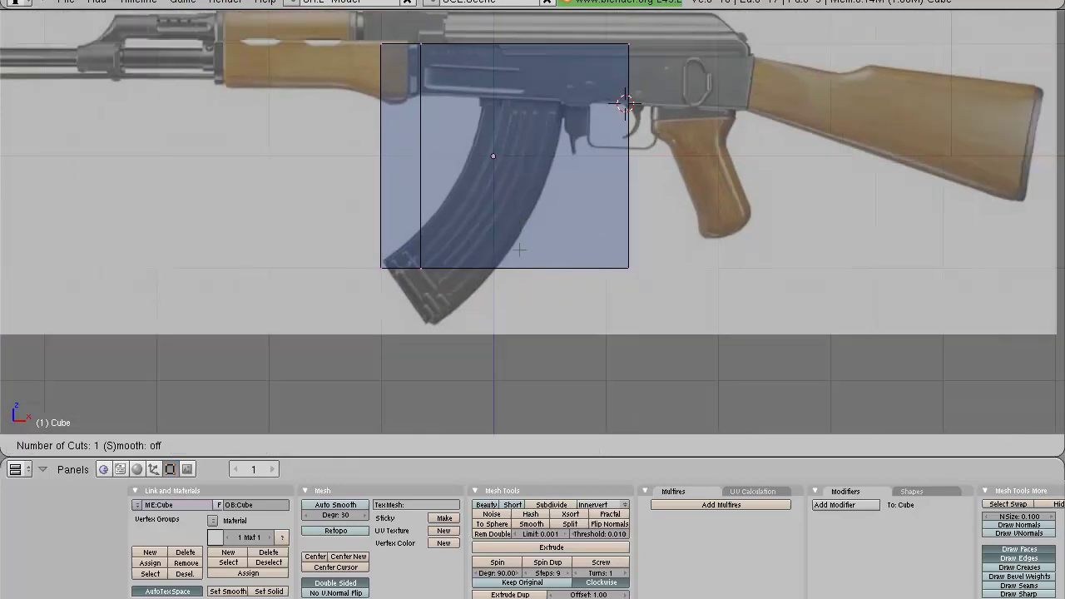
left_click(521, 269)
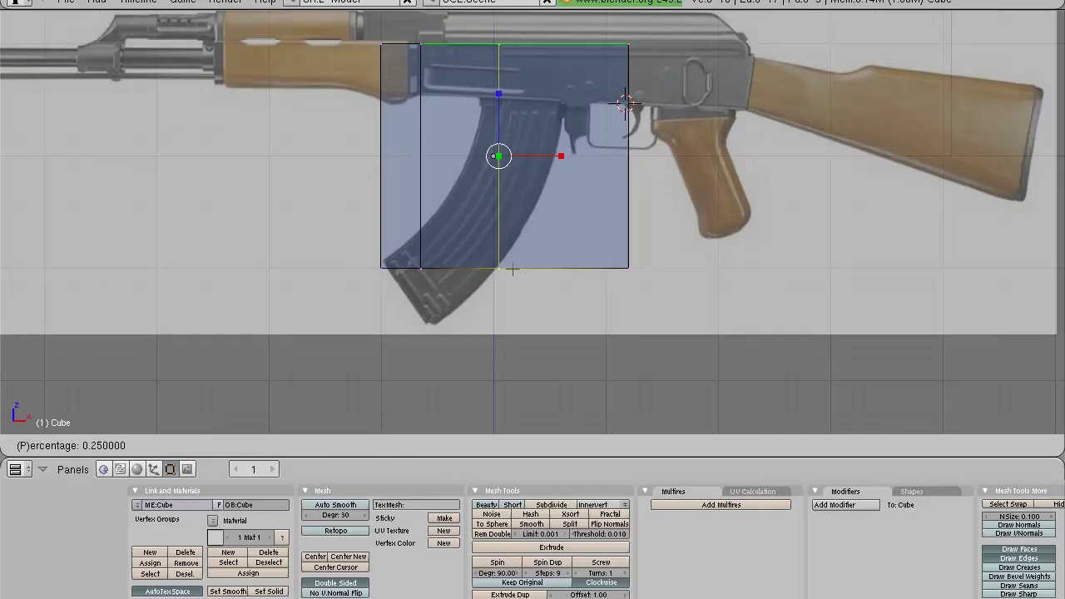
left_click(633, 307)
key("a")
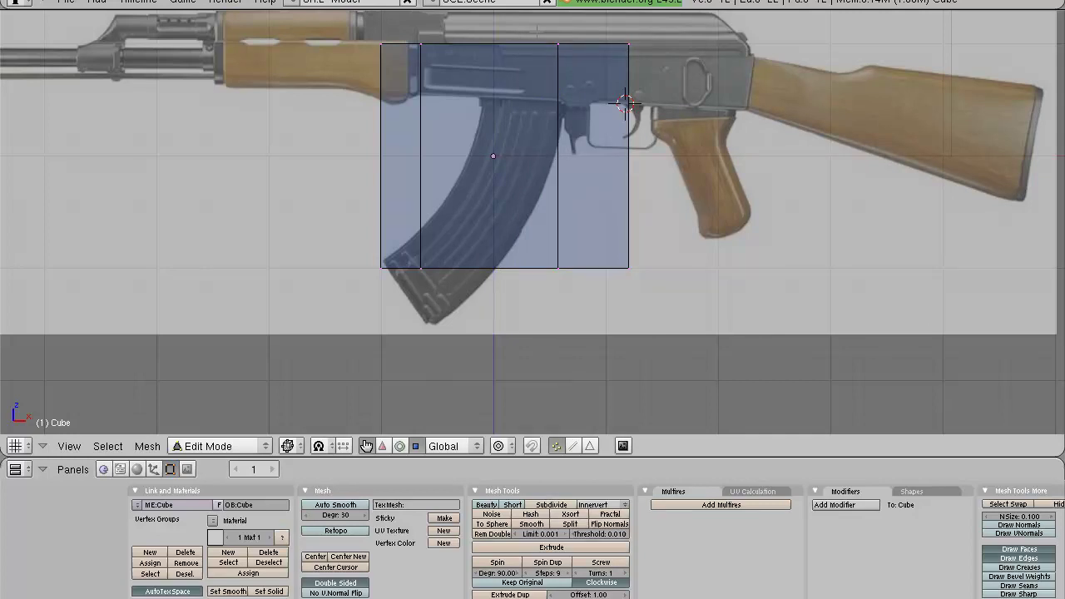
key("ctrl+z")
key("ctrl+z")
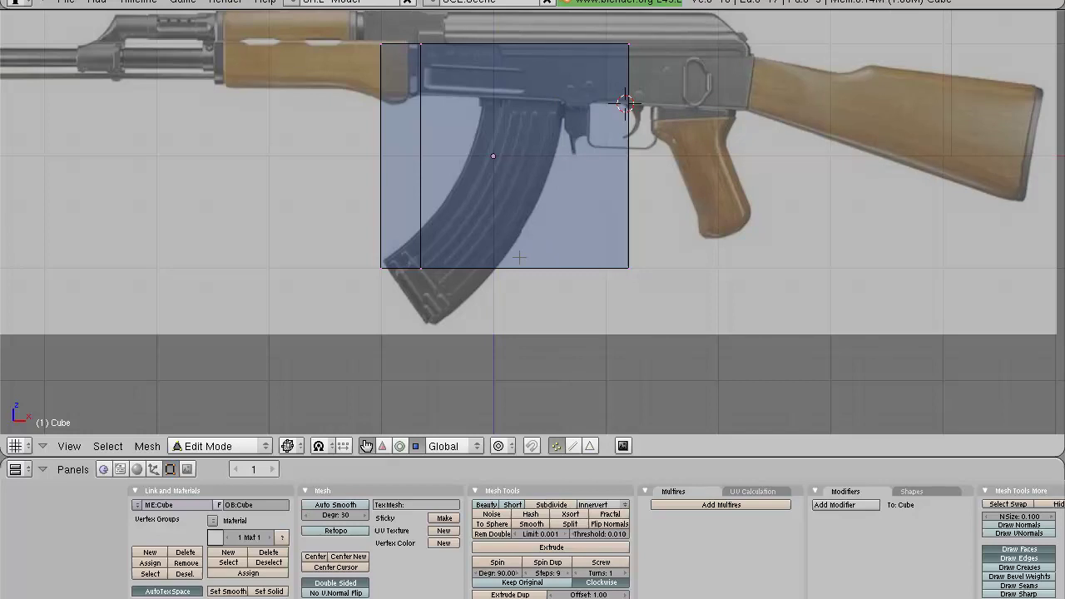
Apply a loop cut with twelve evenly spaced vertical edge loops, then deselect them
key("ctrl+r")
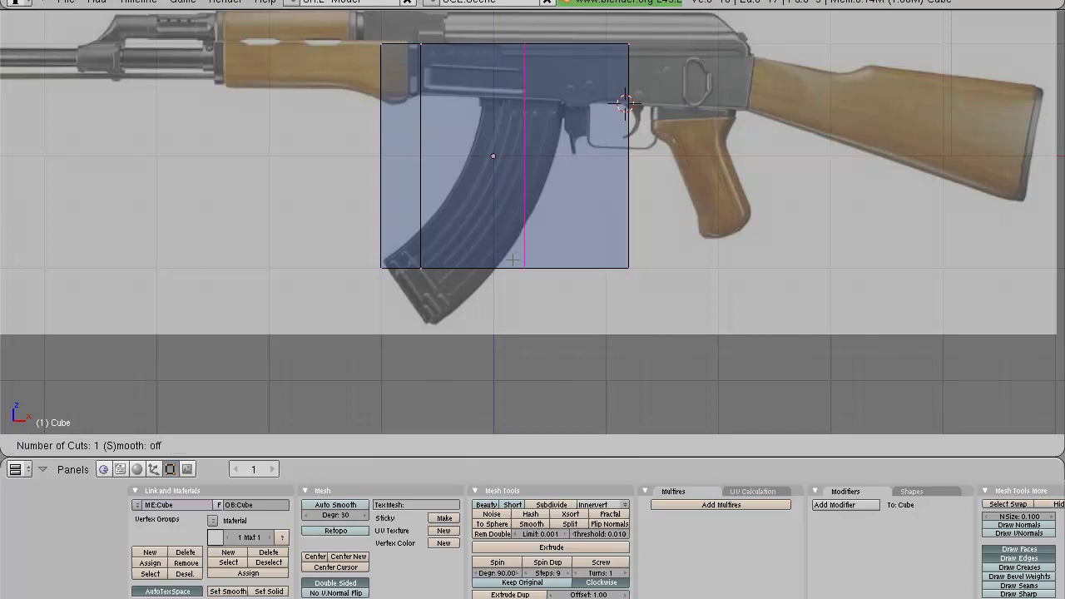
scroll(625, 103, "up", 10)
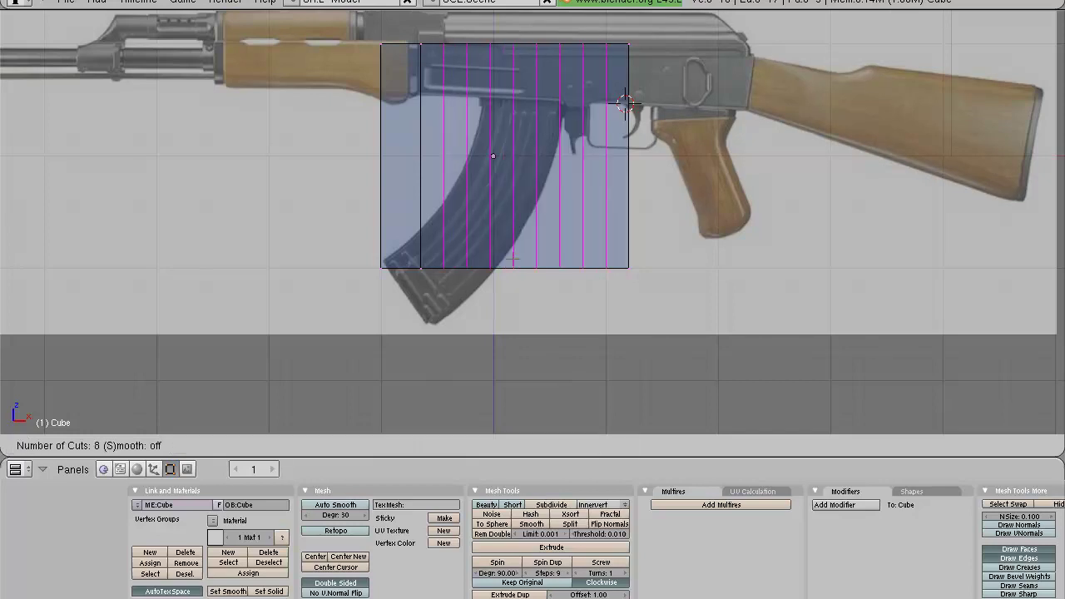
key("Escape")
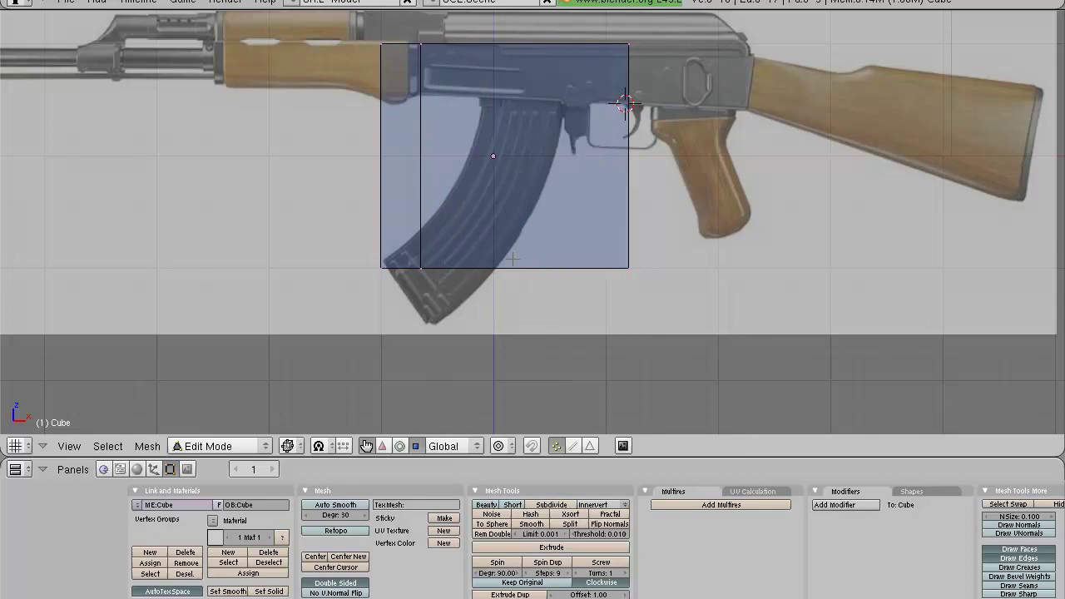
key("ctrl+r")
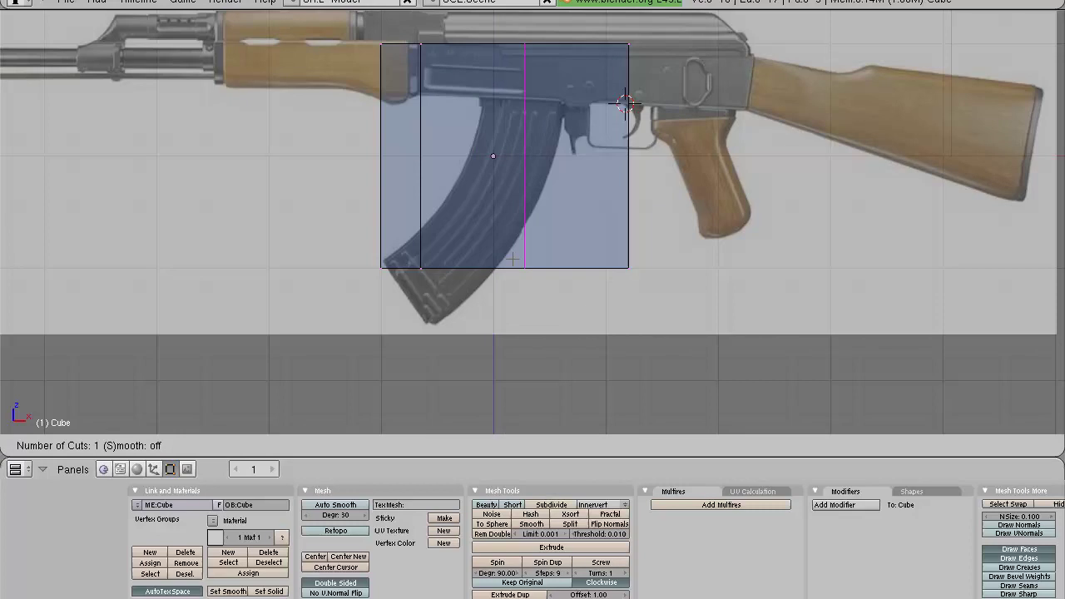
scroll(625, 104, "up", 11)
left_click(625, 103)
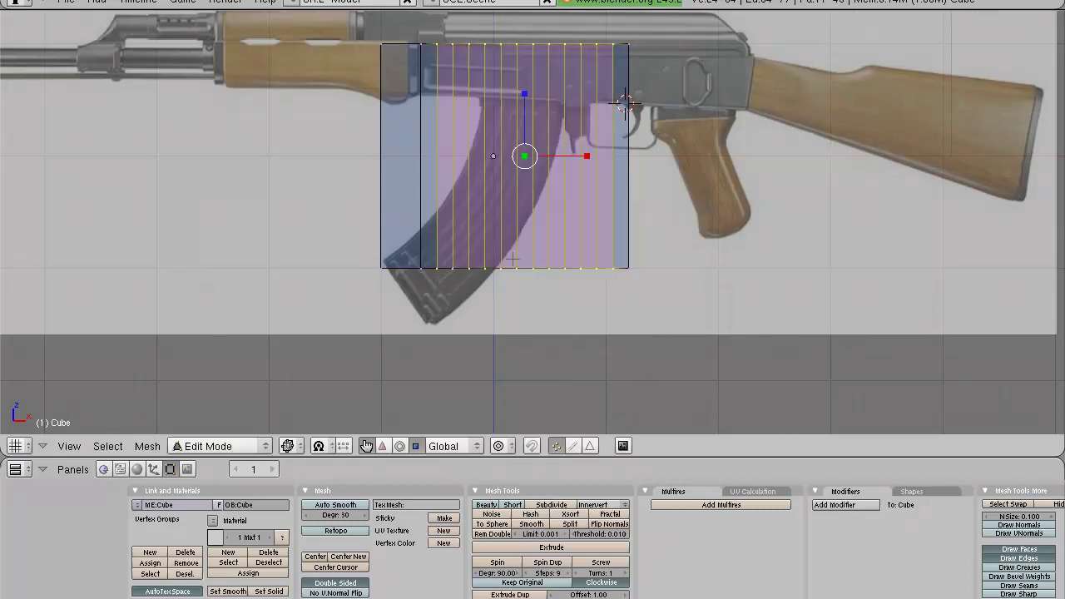
key("a")
middle_click_drag(515, 218, 516, 268, "shift")
left_click(650, 596)
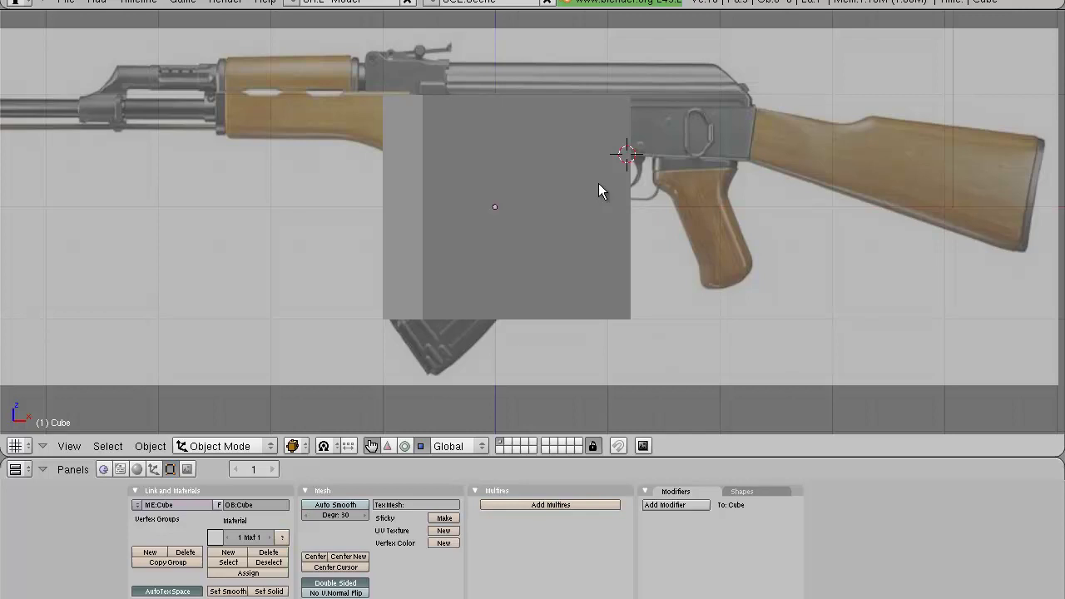
key("space")
mouse_move(666, 186)
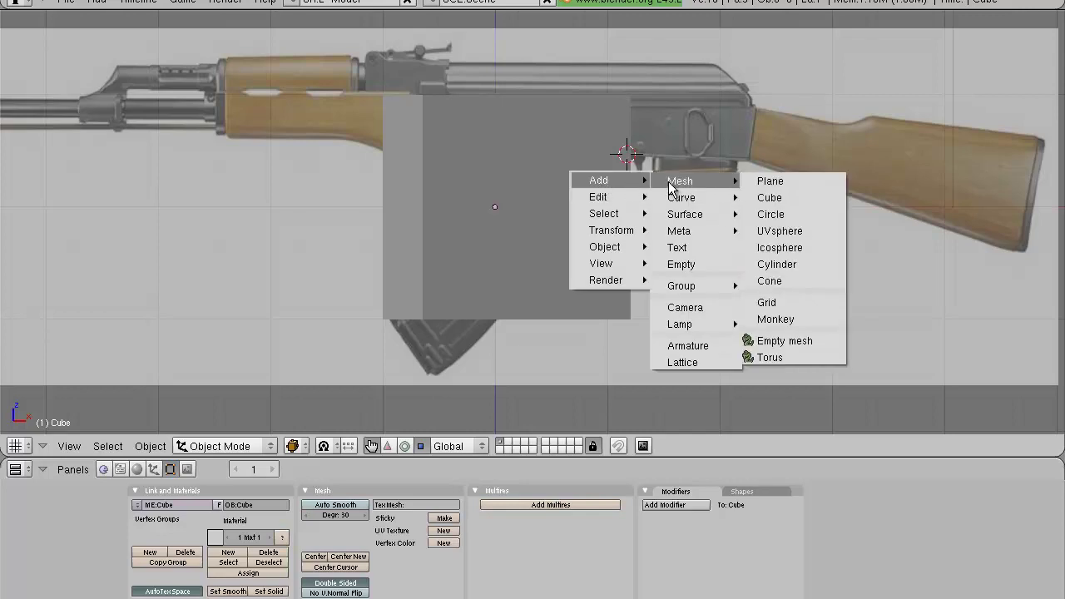